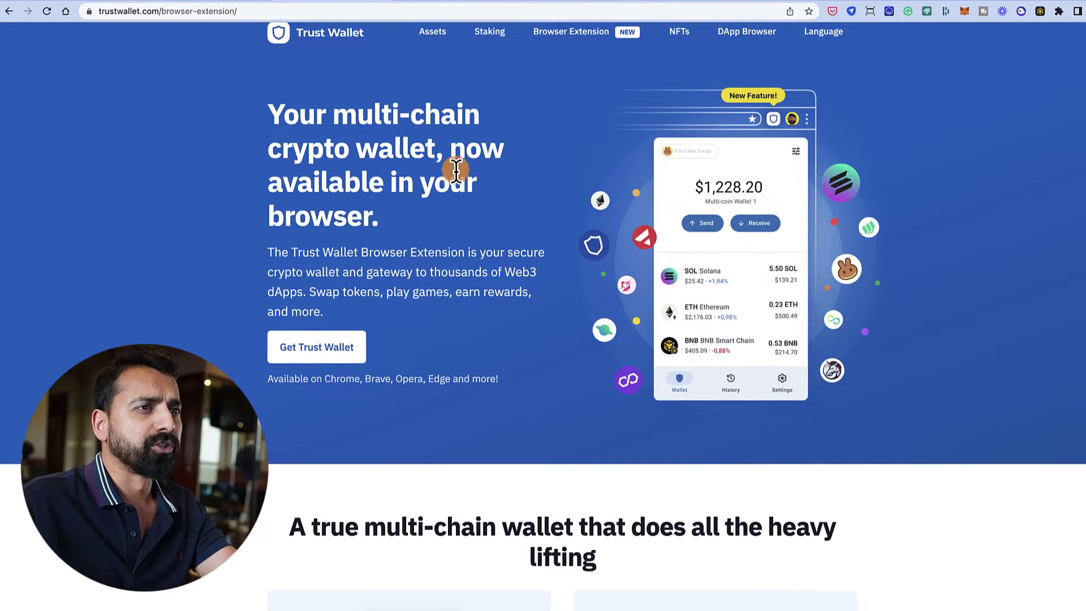
- Highlight the supported-browsers list, the 'multi-chain wallet' heading and the network auto-detect wording
scroll(455, 170, "down", 5)
scroll(460, 170, "up", 2)
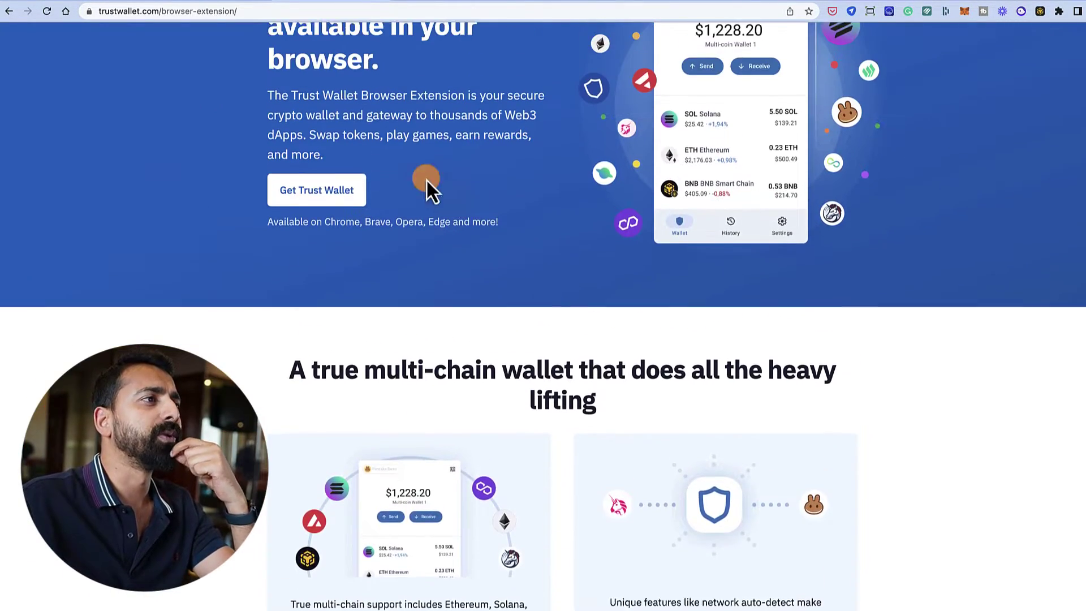
left_click_drag(326, 240, 427, 239)
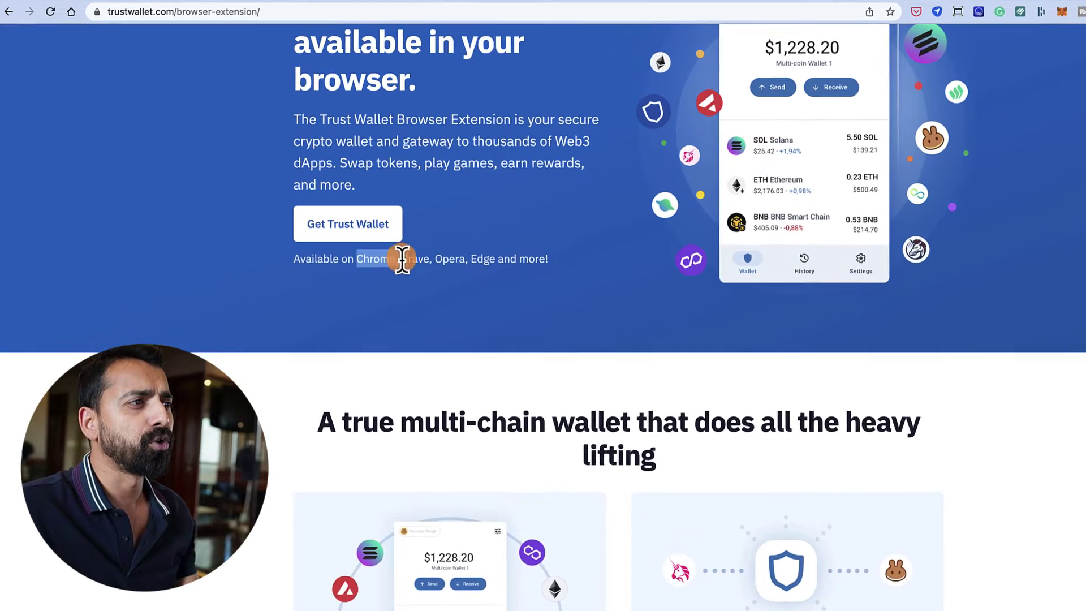
left_click_drag(486, 268, 552, 269)
scroll(475, 290, "down", 4)
left_click_drag(430, 205, 652, 201)
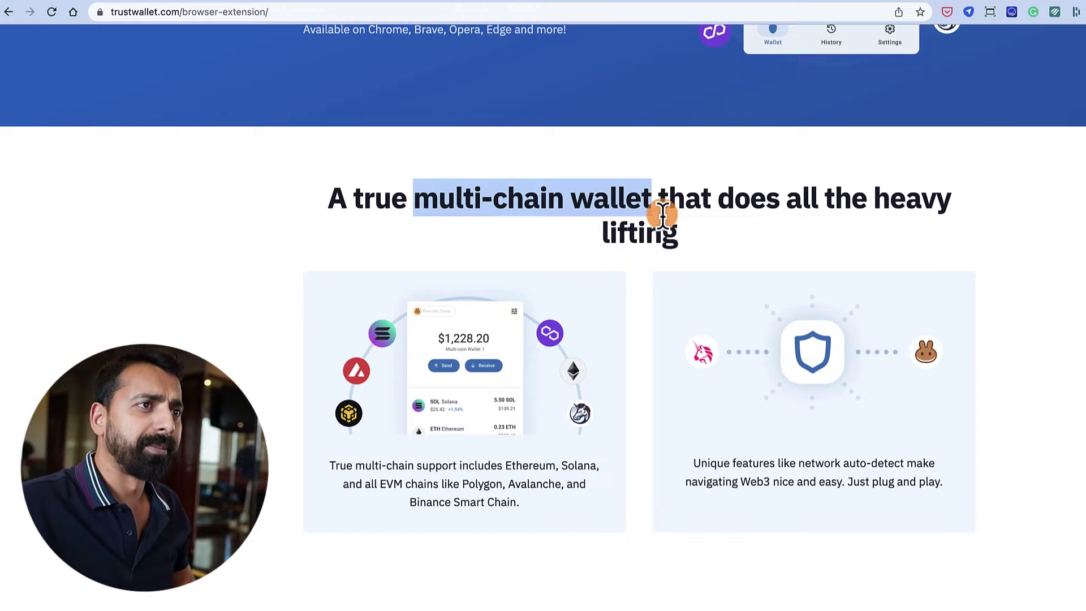
scroll(664, 246, "down", 5)
scroll(665, 245, "up", 3)
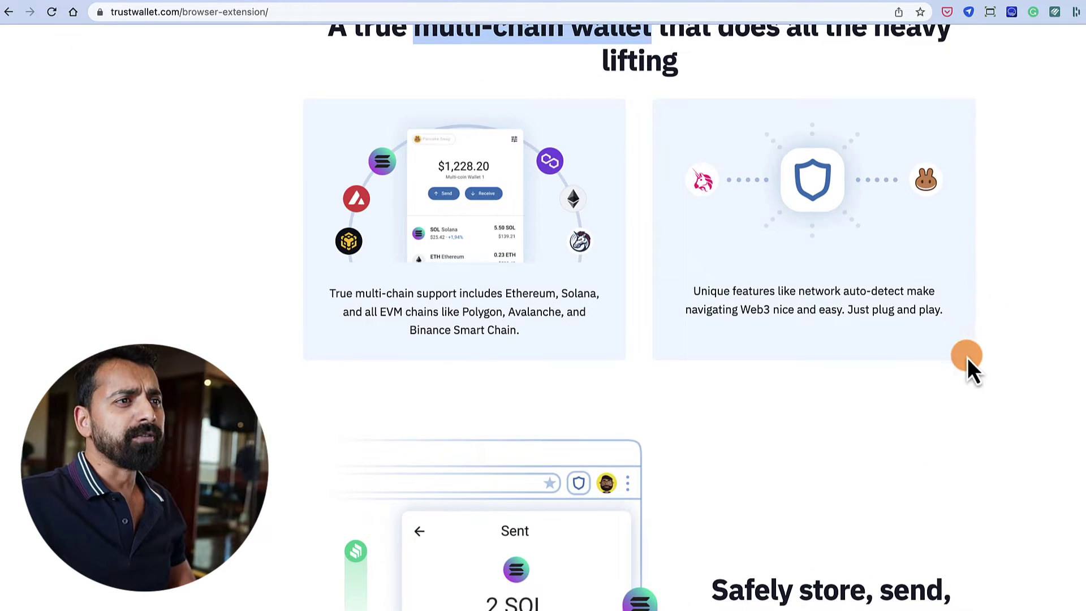
left_click_drag(797, 292, 883, 294)
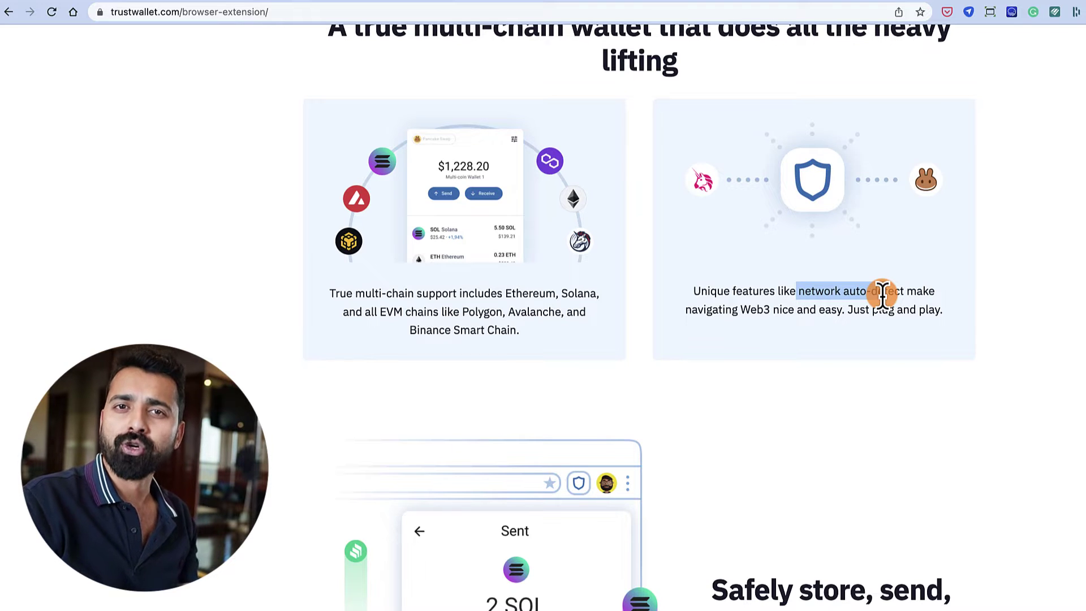
- Scroll down to the 'Use Trust Wallet anywhere, anytime' section
scroll(781, 354, "down", 8)
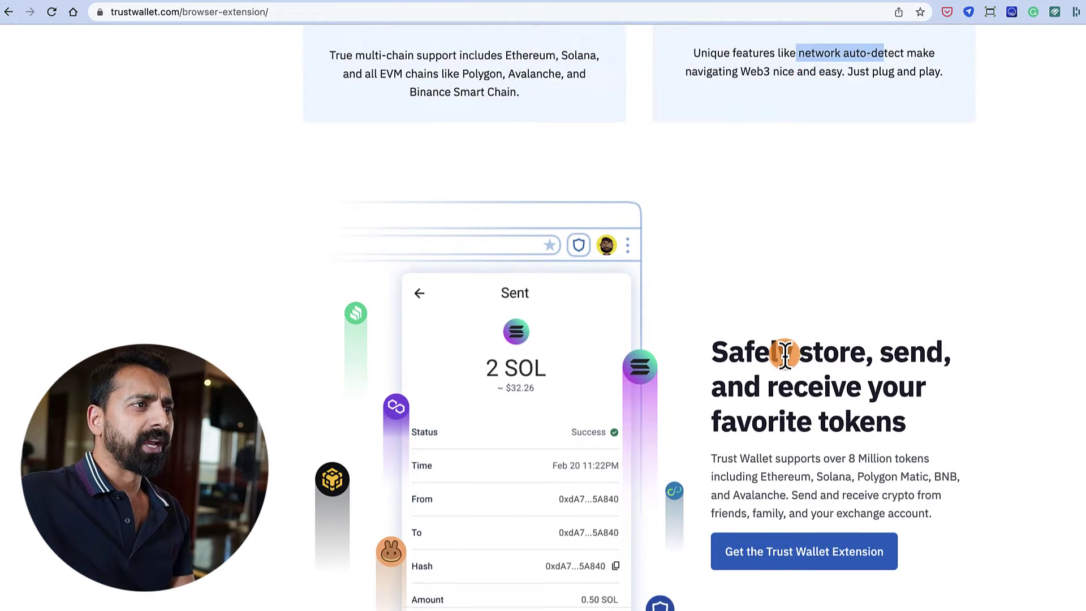
scroll(779, 365, "up", 1)
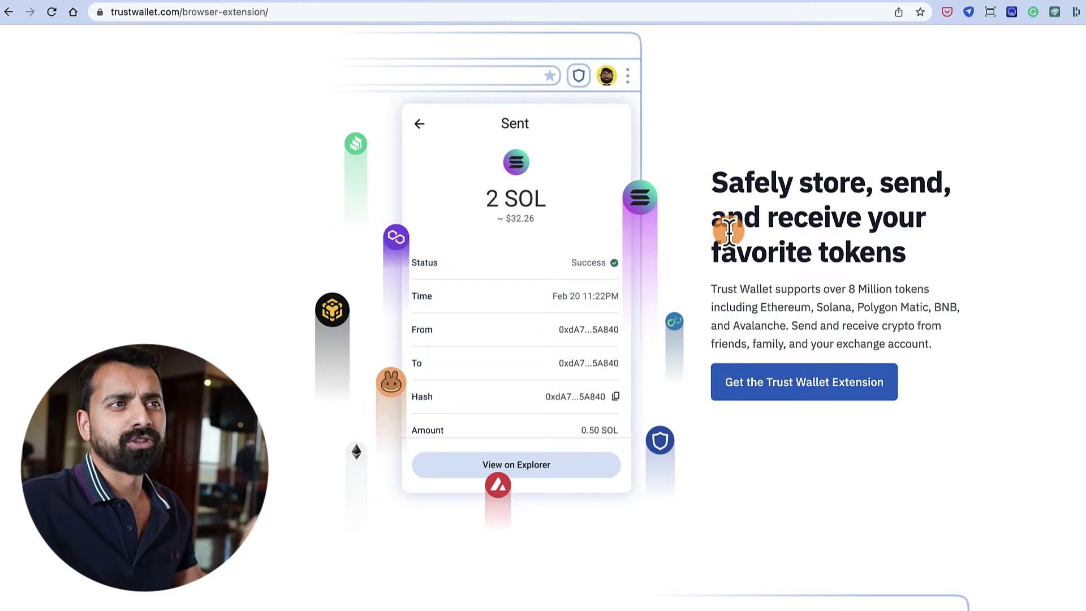
scroll(751, 249, "down", 10)
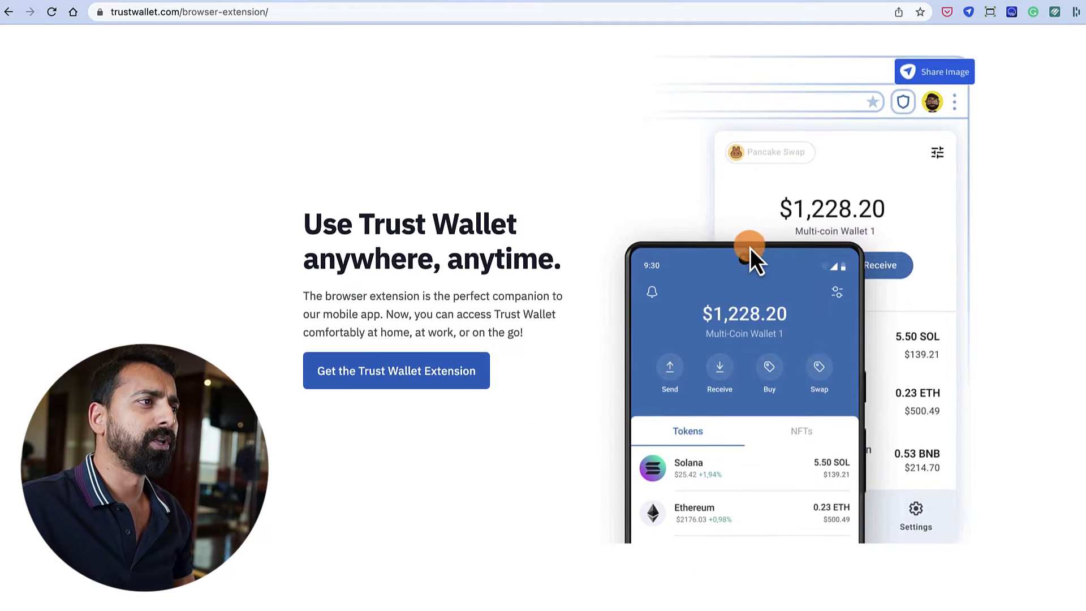
scroll(544, 263, "up", 1)
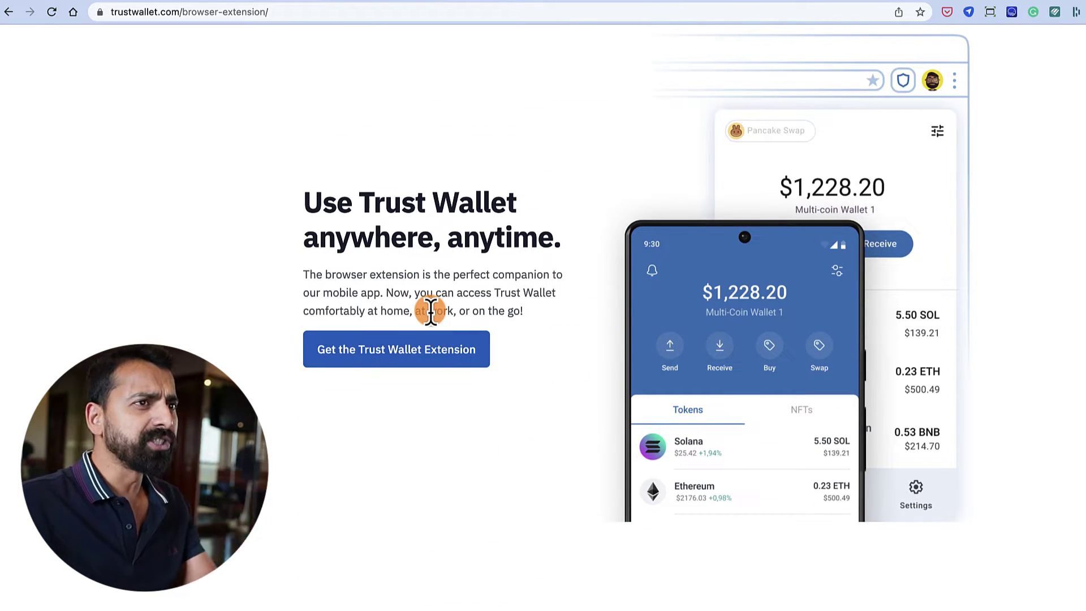
scroll(430, 310, "down", 1)
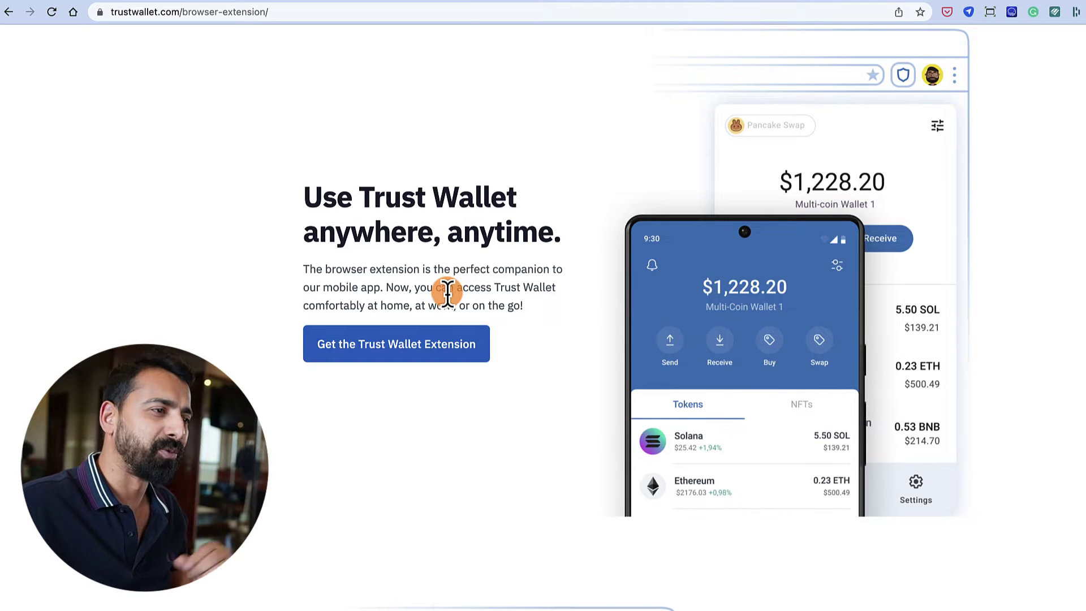
- Highlight the private key encryption phrase in the security section
scroll(447, 294, "down", 10)
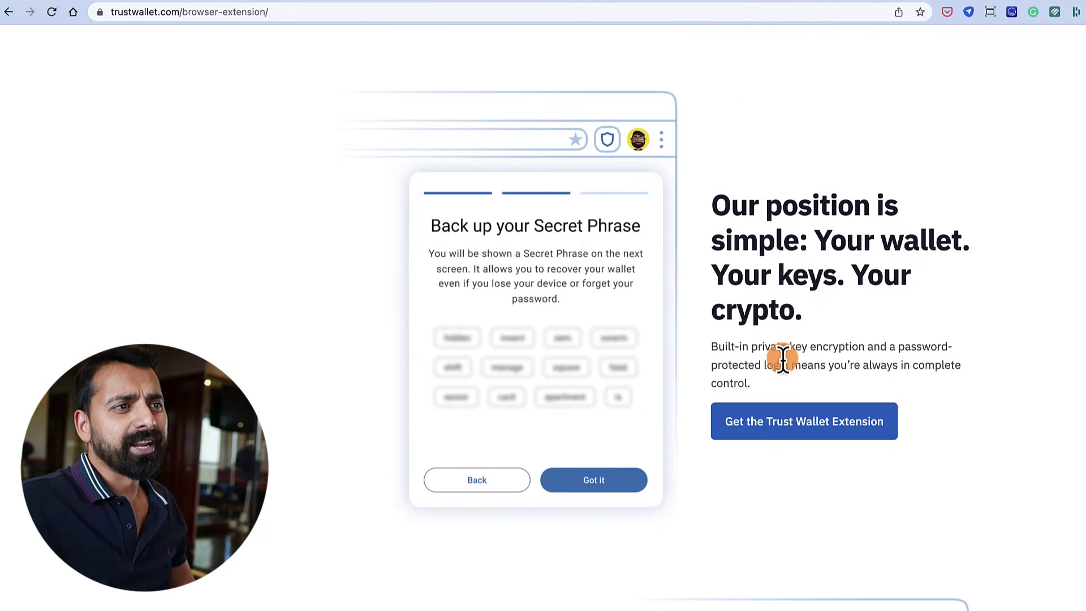
left_click_drag(752, 347, 892, 347)
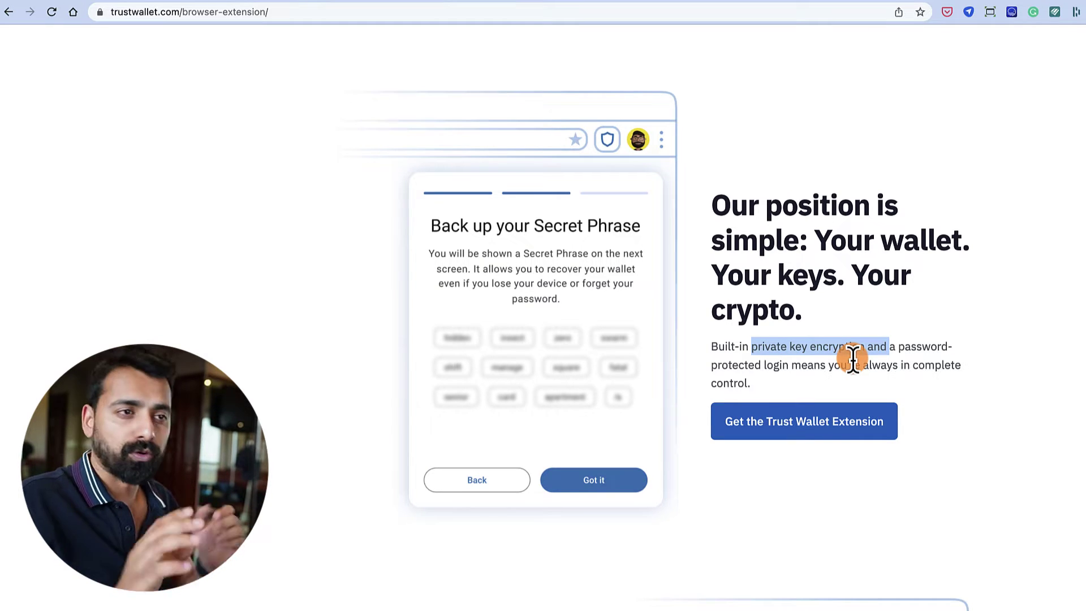
scroll(853, 362, "down", 11)
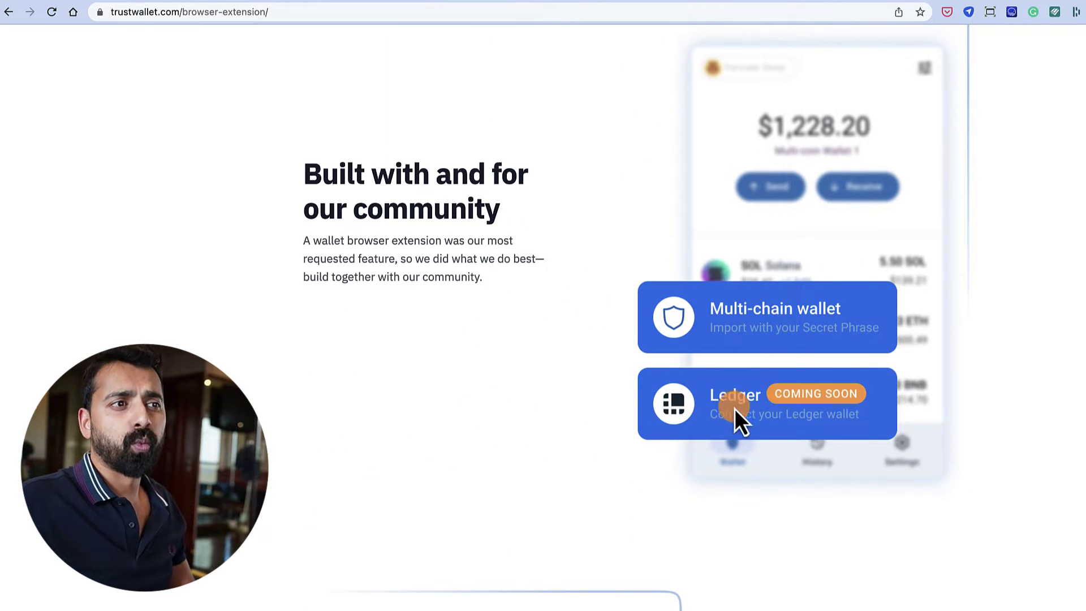
- Scroll past the supported browsers (Chrome, Brave, Opera, Edge) to the 'Our Launch Partners' grid
scroll(728, 406, "down", 10)
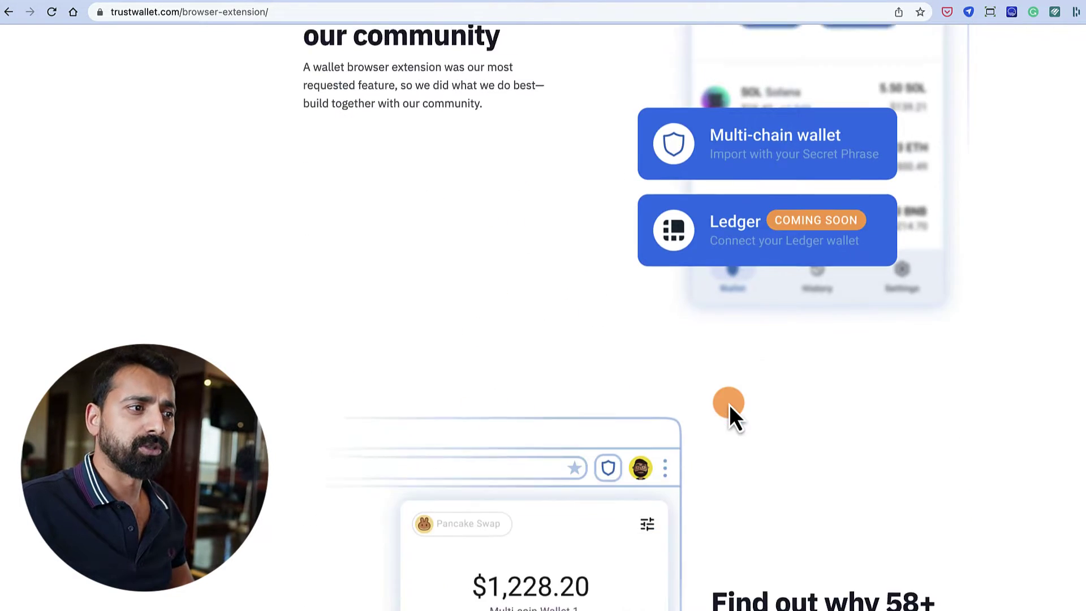
scroll(728, 407, "down", 9)
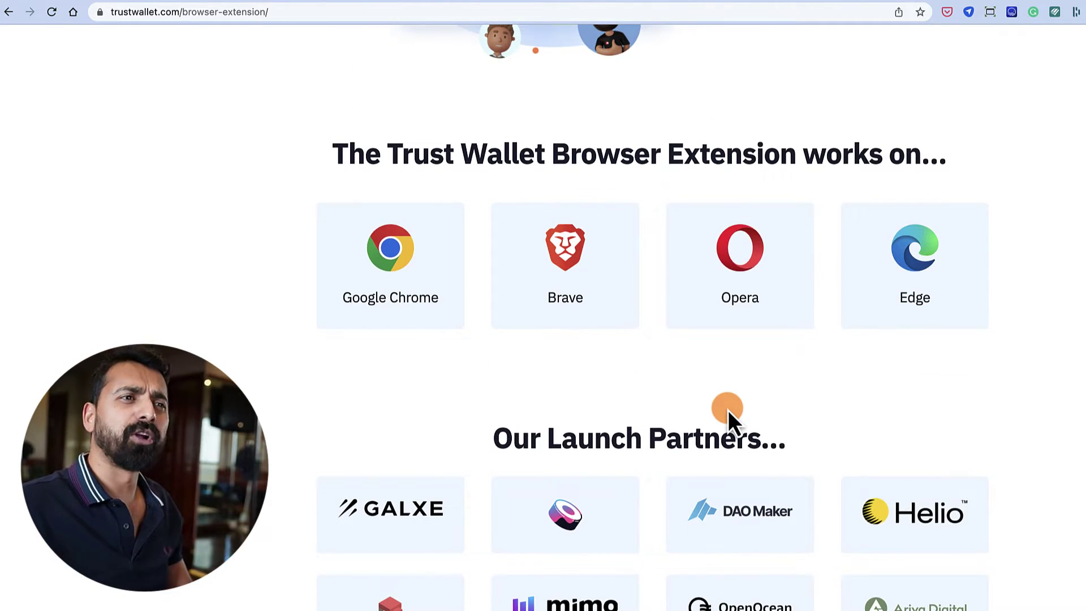
scroll(728, 413, "down", 1)
scroll(728, 409, "up", 3)
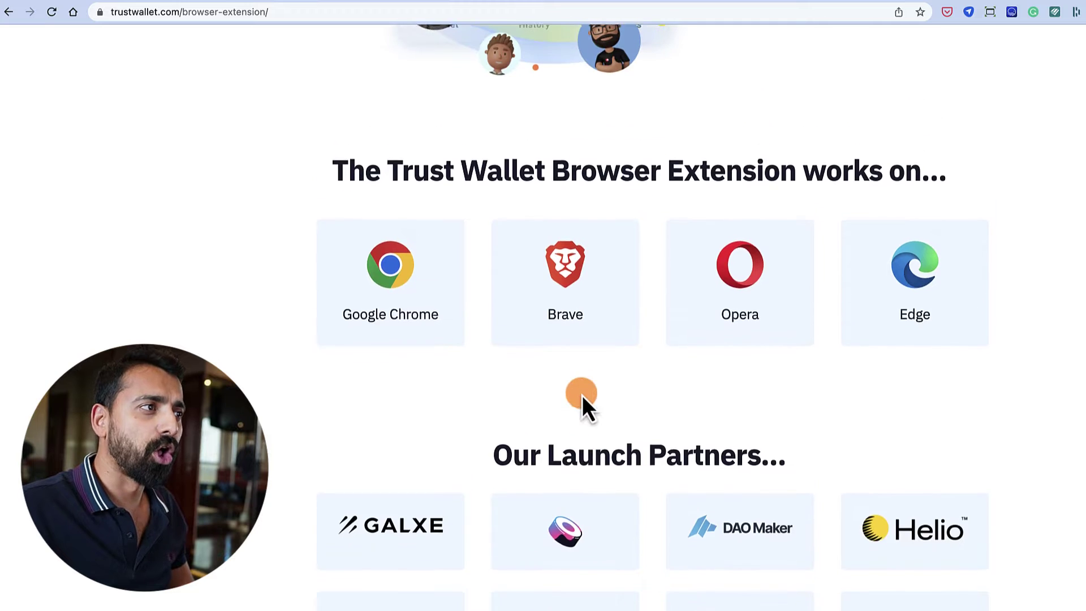
scroll(479, 361, "down", 3)
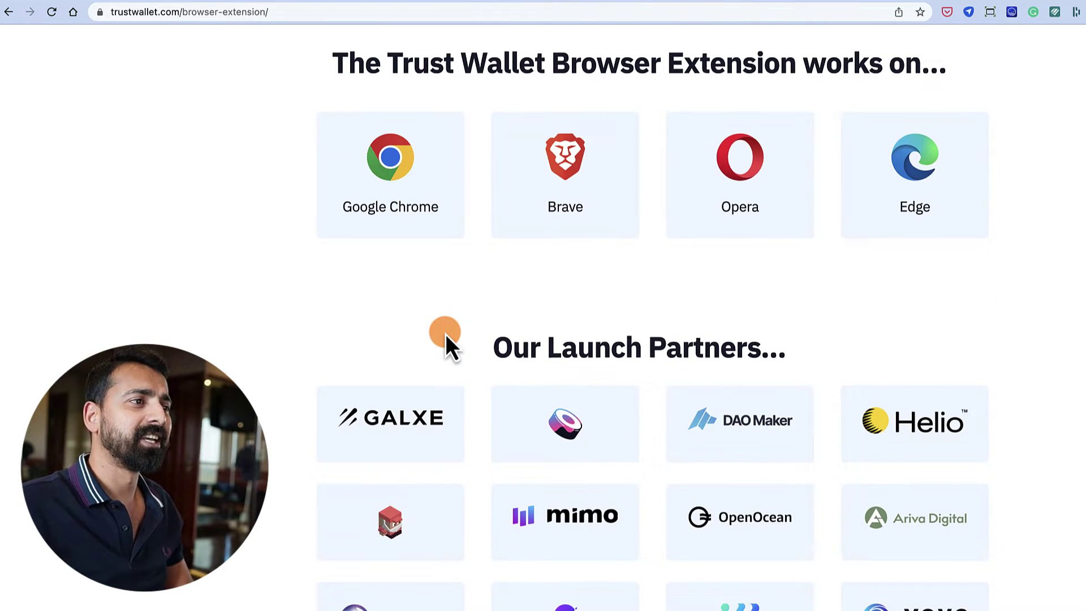
scroll(446, 339, "down", 1)
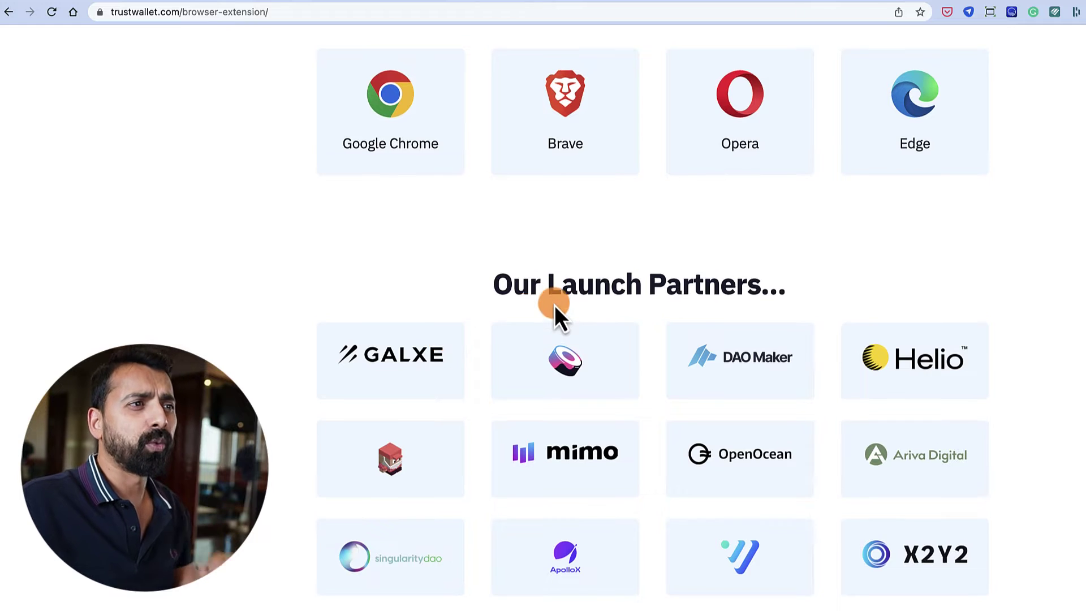
scroll(554, 308, "down", 2)
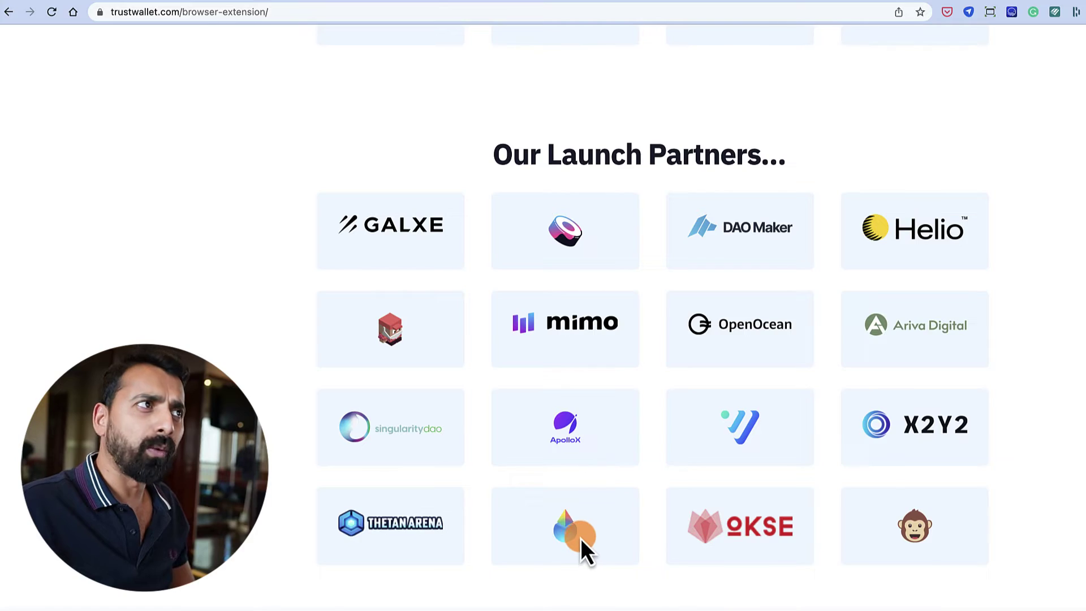
left_click(205, 7)
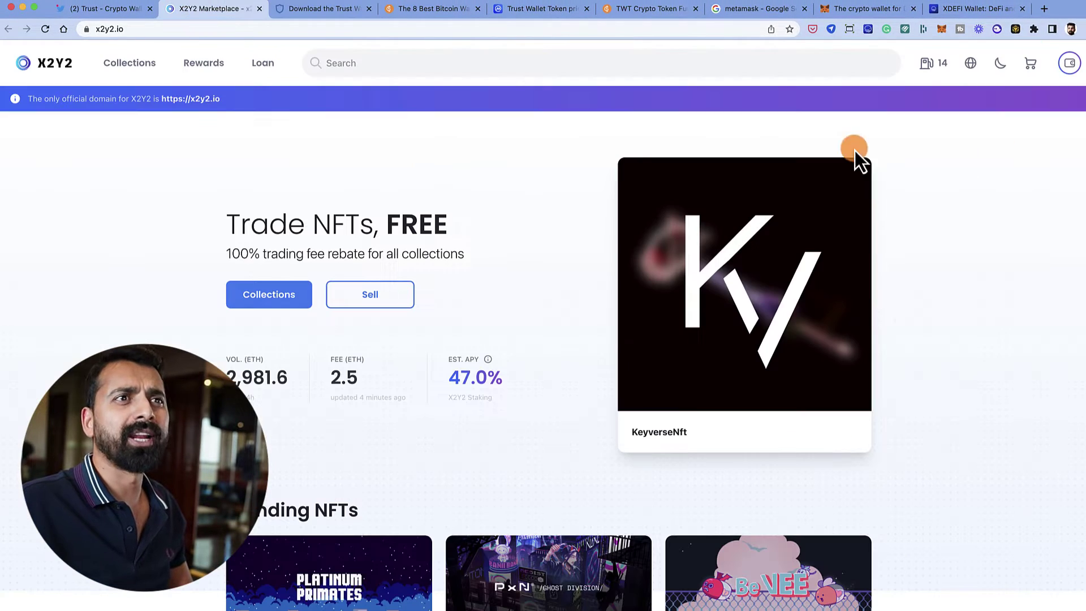
left_click(1069, 63)
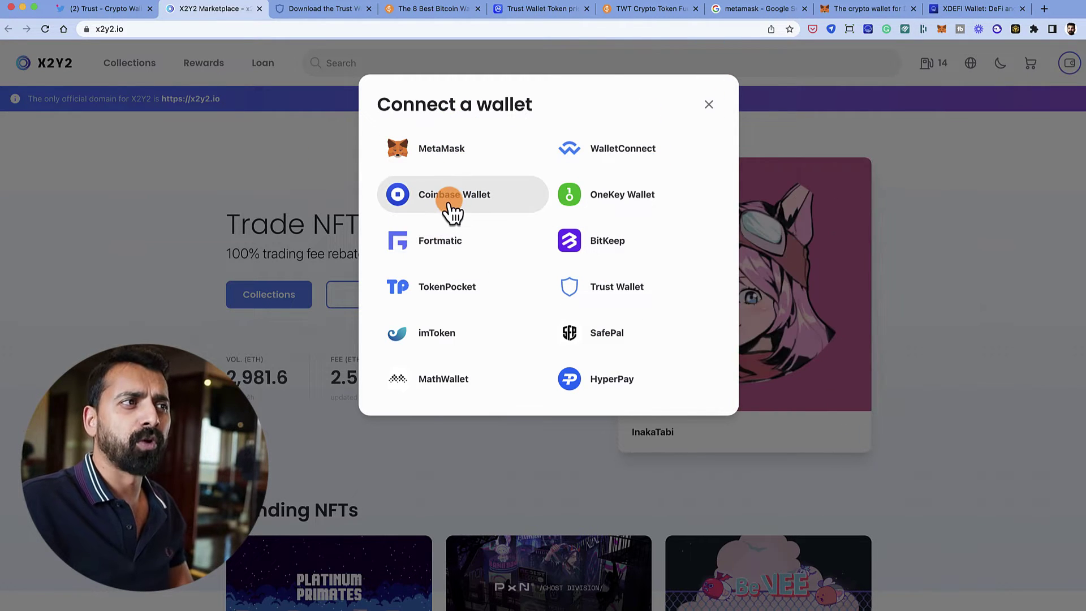
left_click(708, 104)
left_click(321, 12)
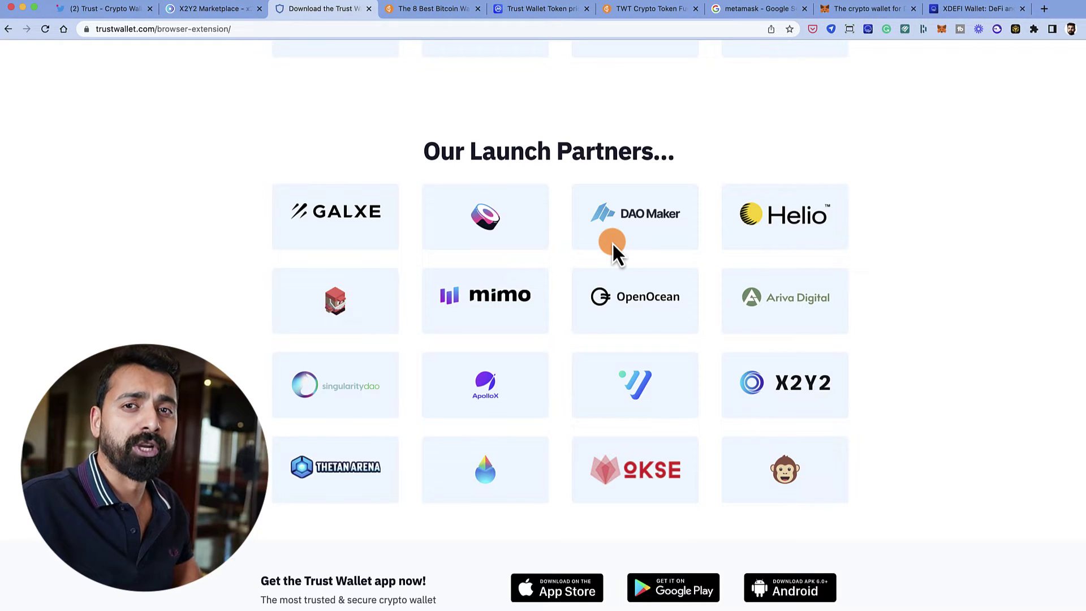
- Install the Trust Wallet extension from its Chrome Web Store listing
scroll(564, 299, "up", 9)
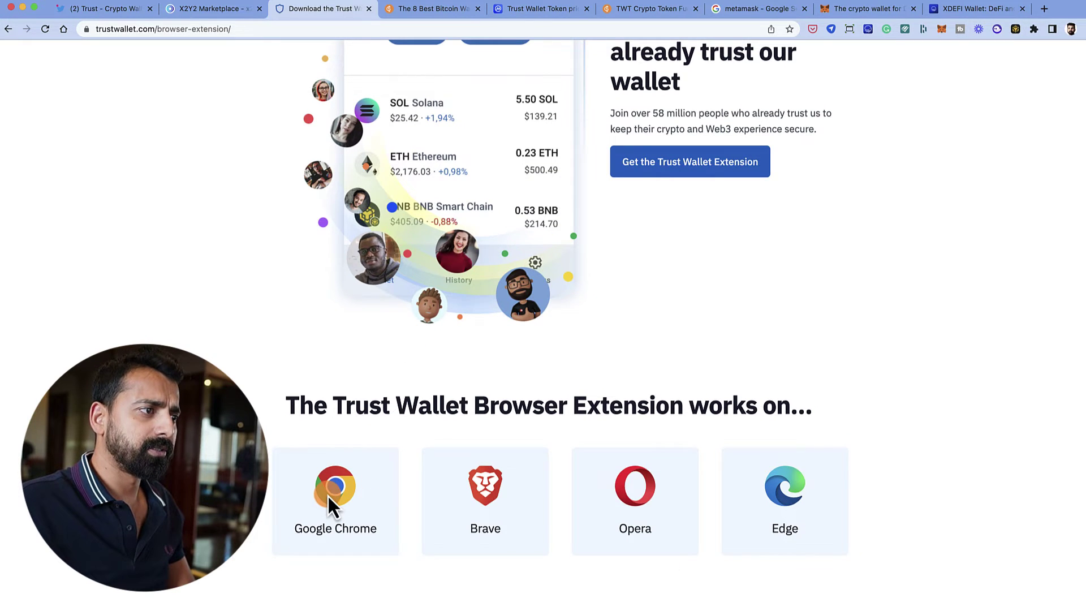
scroll(331, 505, "up", 10)
scroll(351, 502, "down", 2)
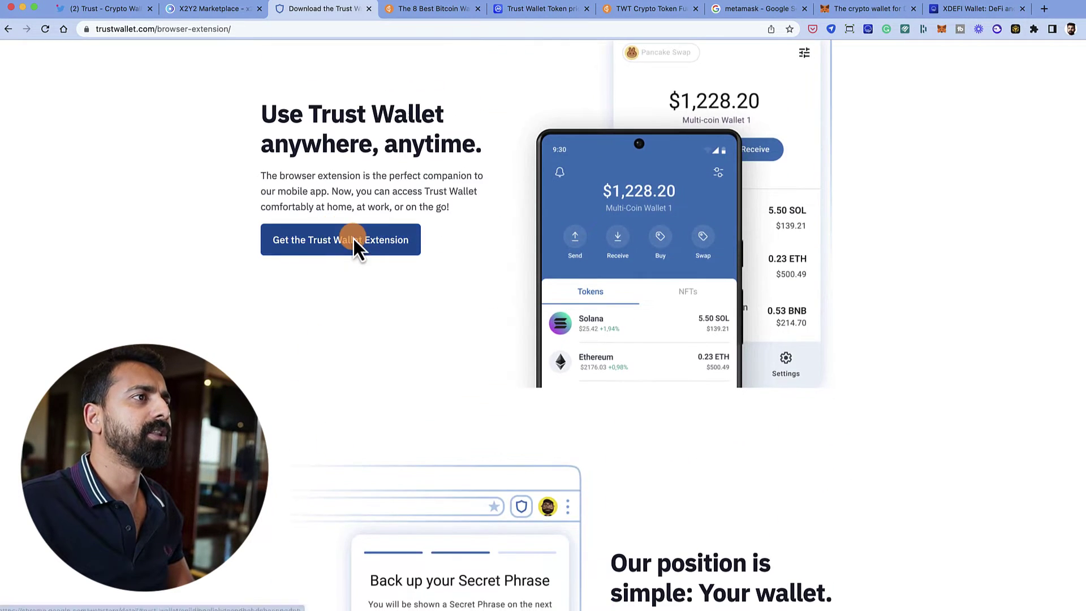
left_click(353, 240)
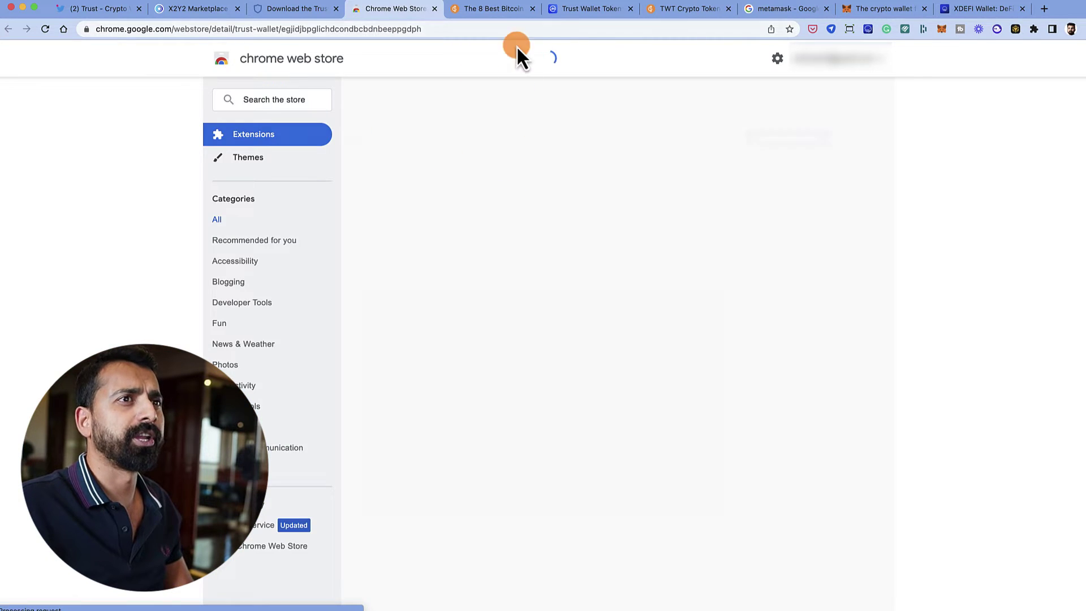
left_click(778, 140)
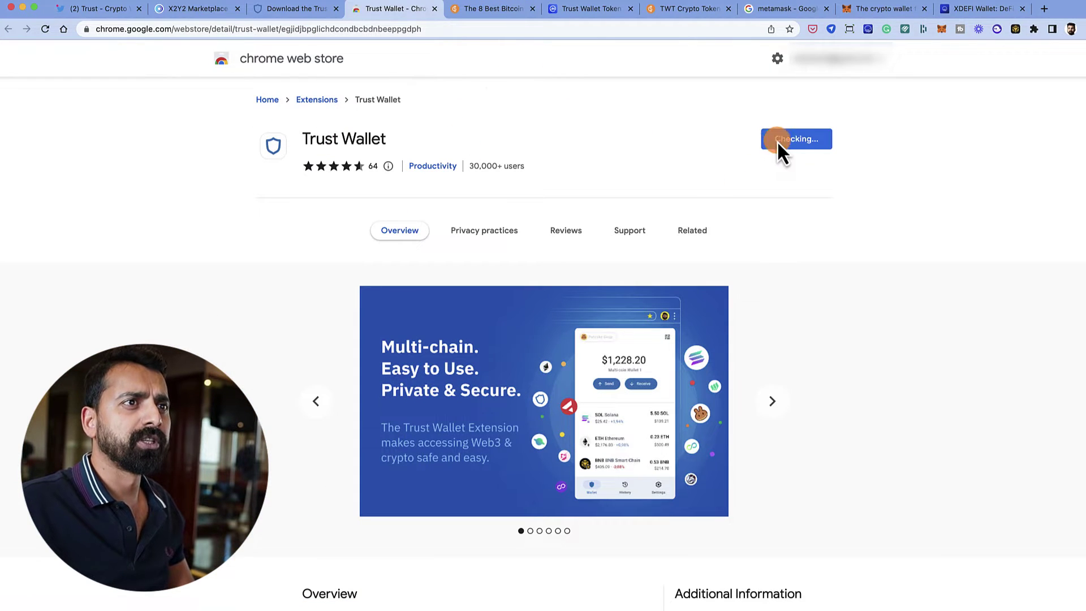
left_click(629, 355)
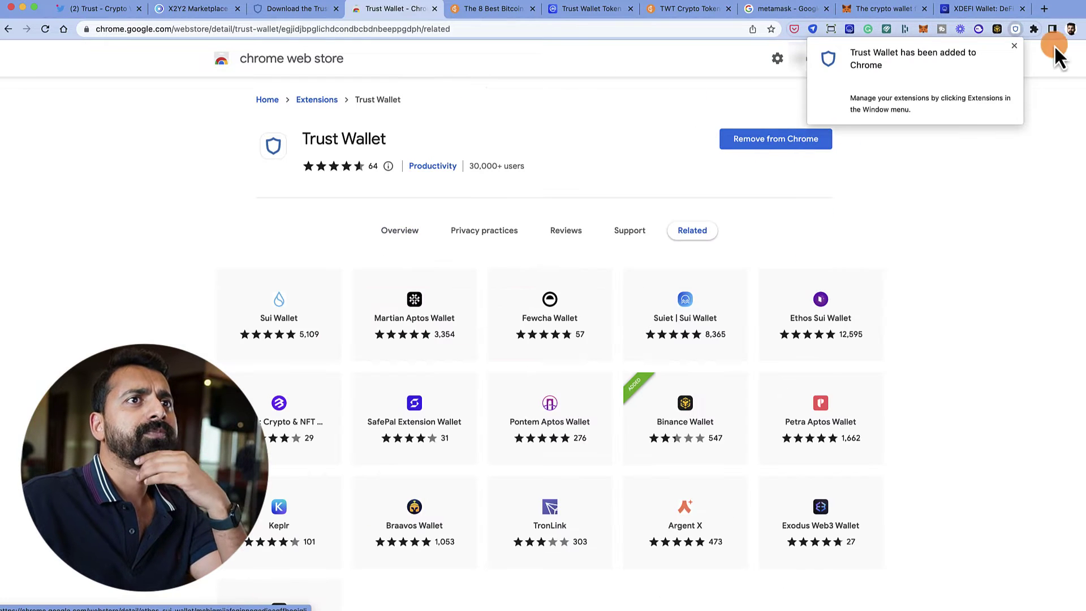
- Pin Trust Wallet to the Chrome toolbar and switch to the TWT Crypto Token article tab
left_click(1015, 47)
left_click(1033, 31)
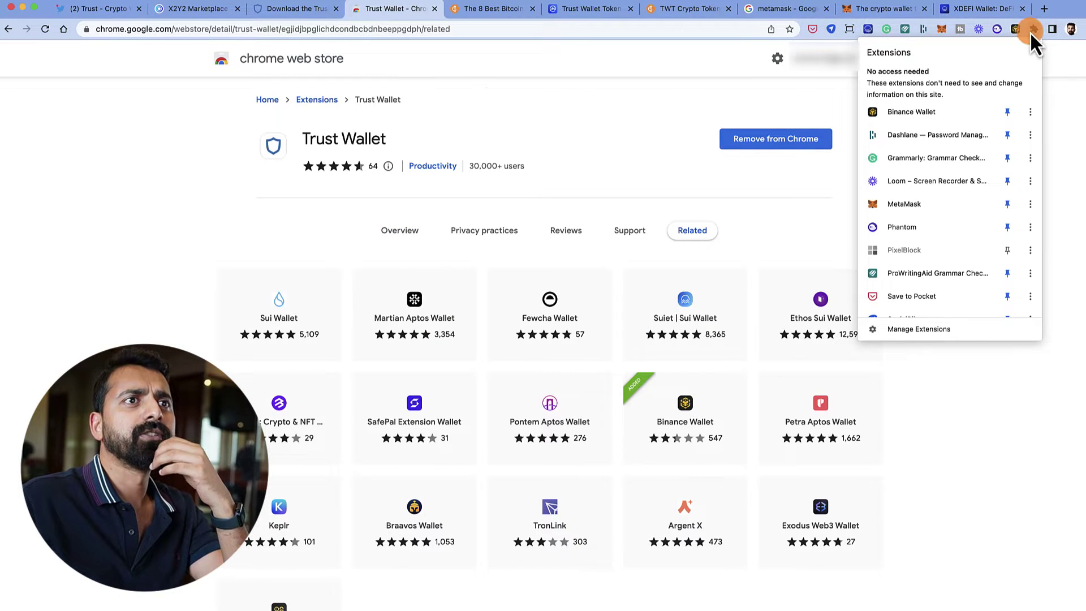
scroll(983, 242, "down", 4)
left_click(1008, 236)
left_click(1051, 190)
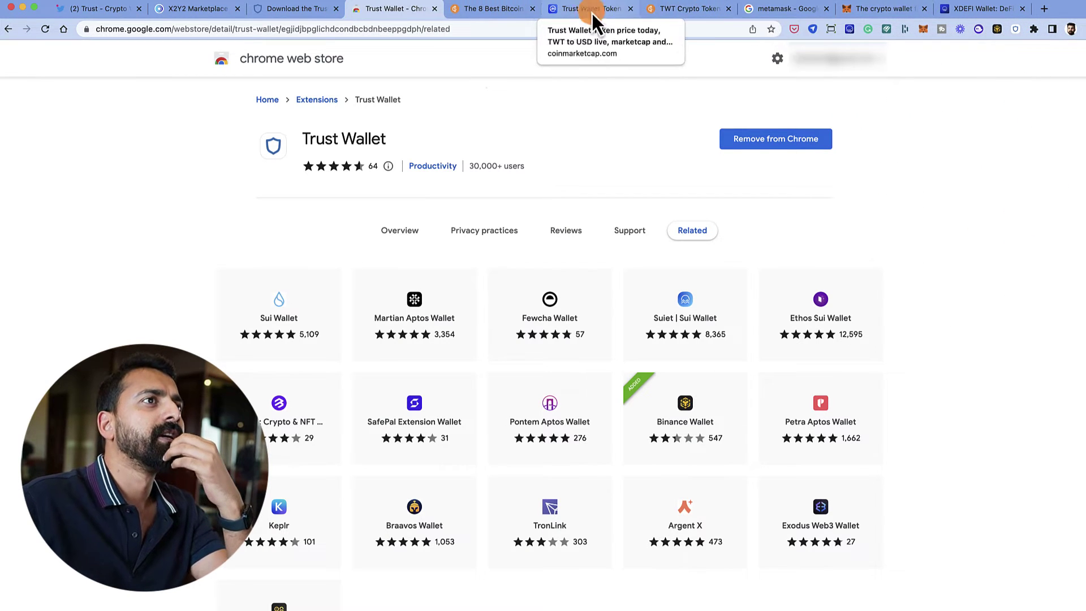
left_click(687, 15)
right_click(683, 12)
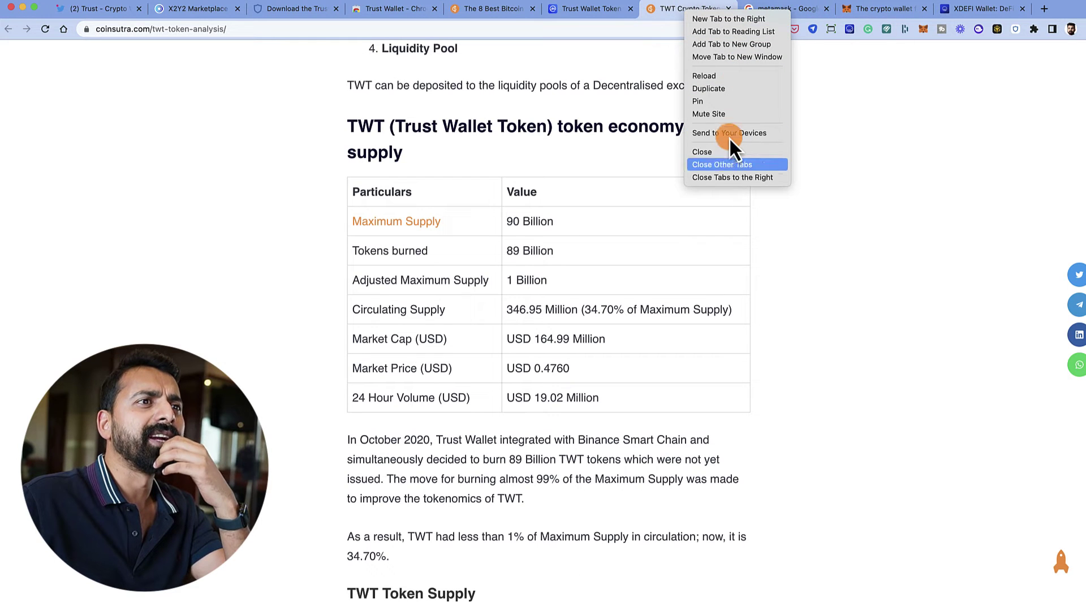
- Close the tabs to the right of the TWT article and launch the pinned Trust Wallet extension
left_click(737, 176)
left_click(1012, 31)
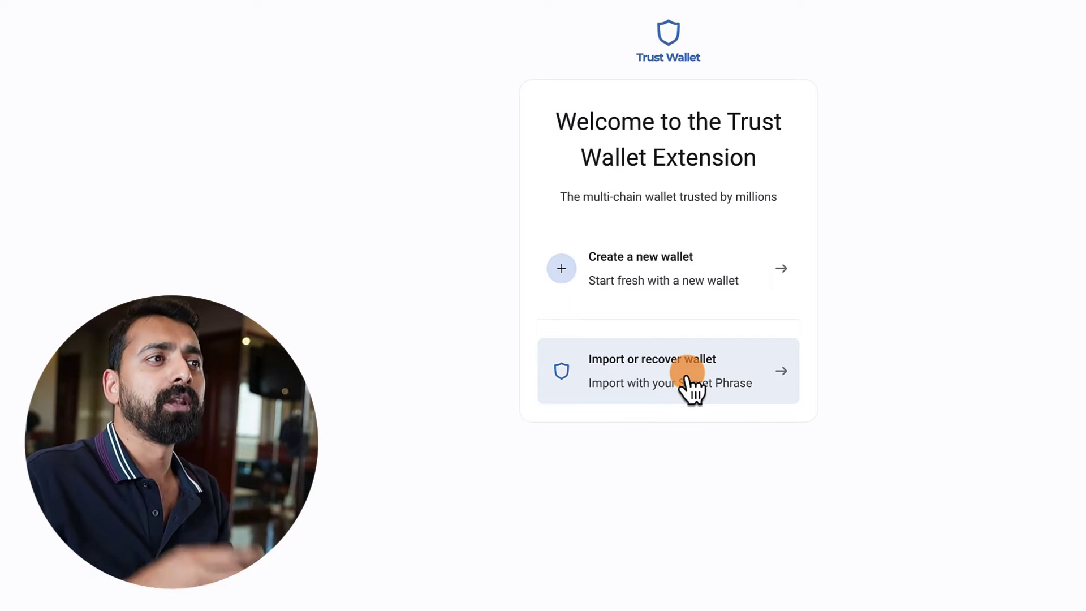
- Start creating a new wallet and decline usage-data sharing
left_click(688, 269)
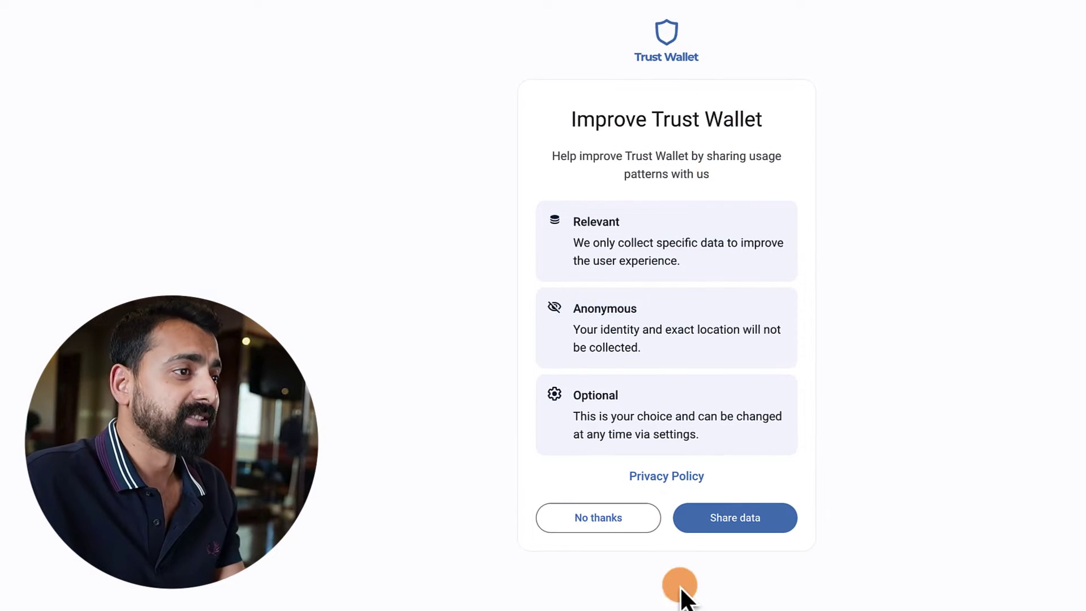
left_click(616, 532)
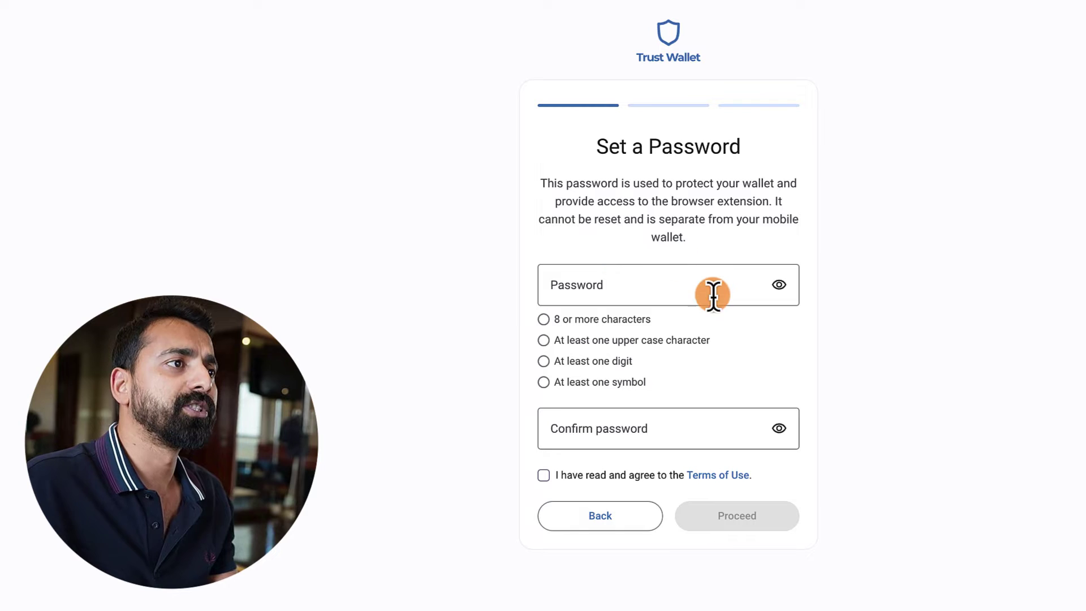
left_click(663, 294)
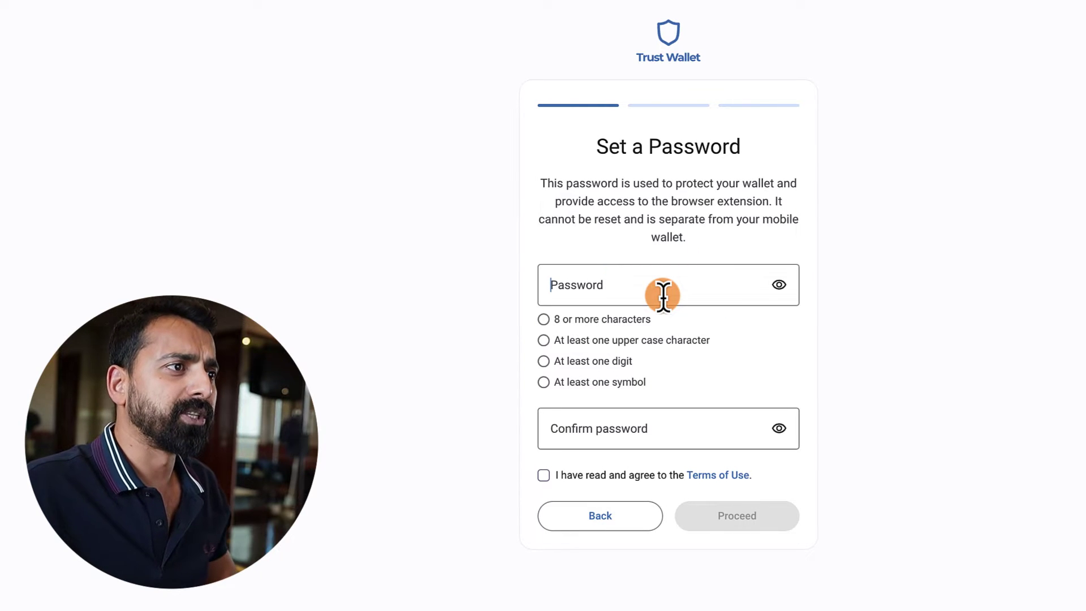
left_click_drag(675, 392, 539, 324)
- Enter and confirm the wallet password, accept the Terms of Use, and proceed
left_click(599, 292)
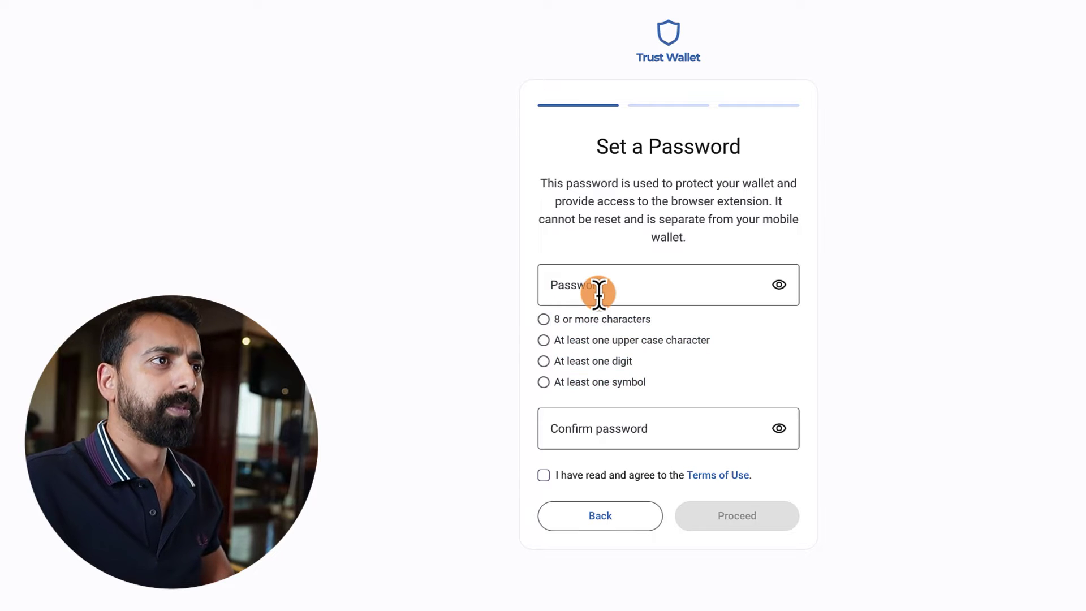
type("Tr@st1234")
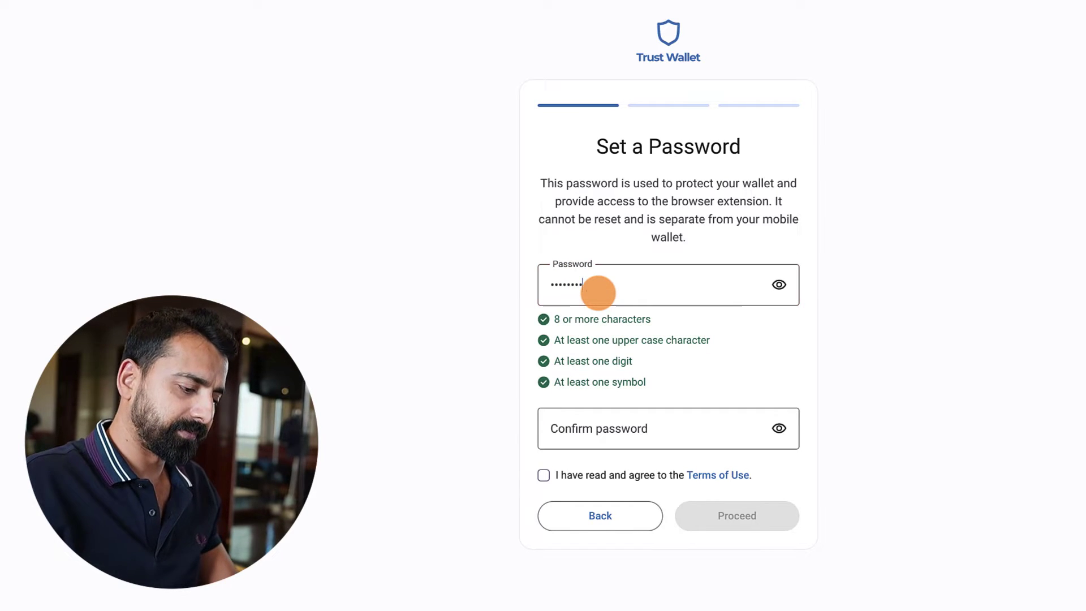
key("Tab")
type("Tr@st1234")
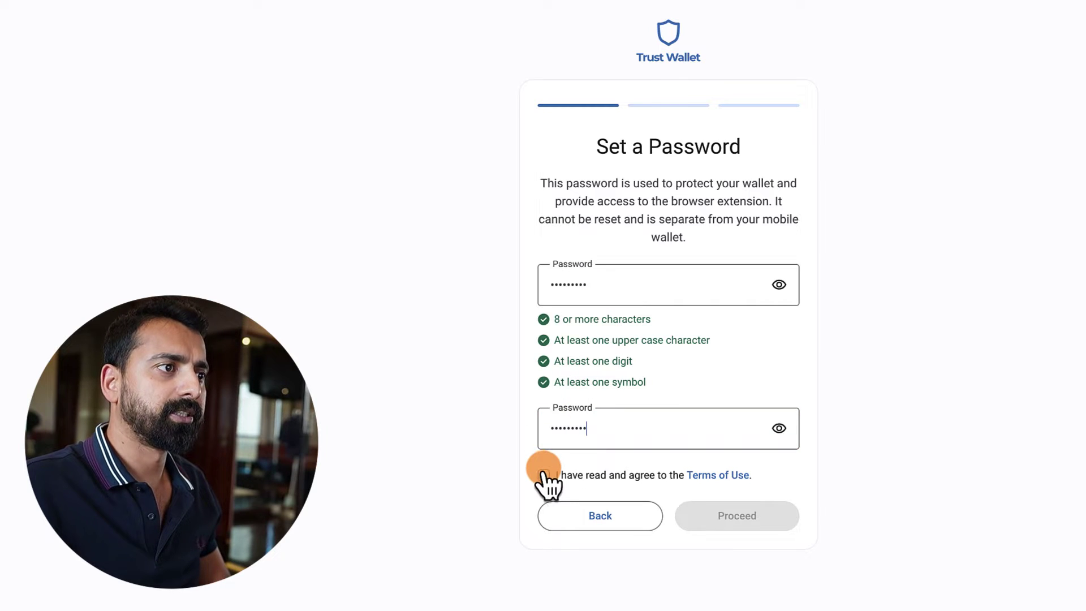
left_click(544, 476)
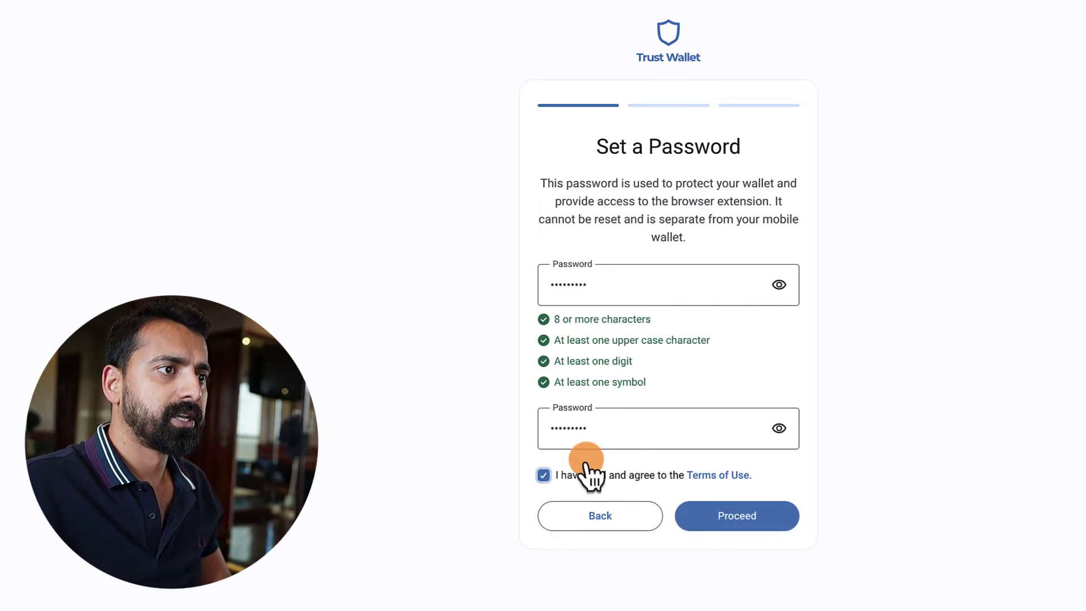
left_click(738, 516)
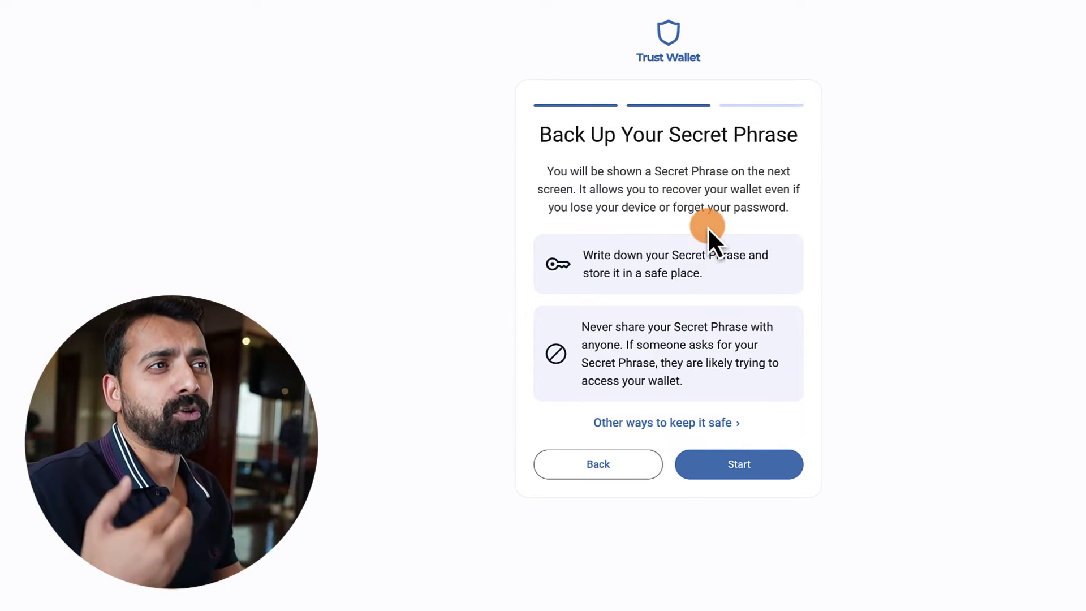
- Reveal the 12-word secret phrase, copy it, and continue to the confirmation step
left_click(727, 466)
left_click_drag(635, 171, 794, 172)
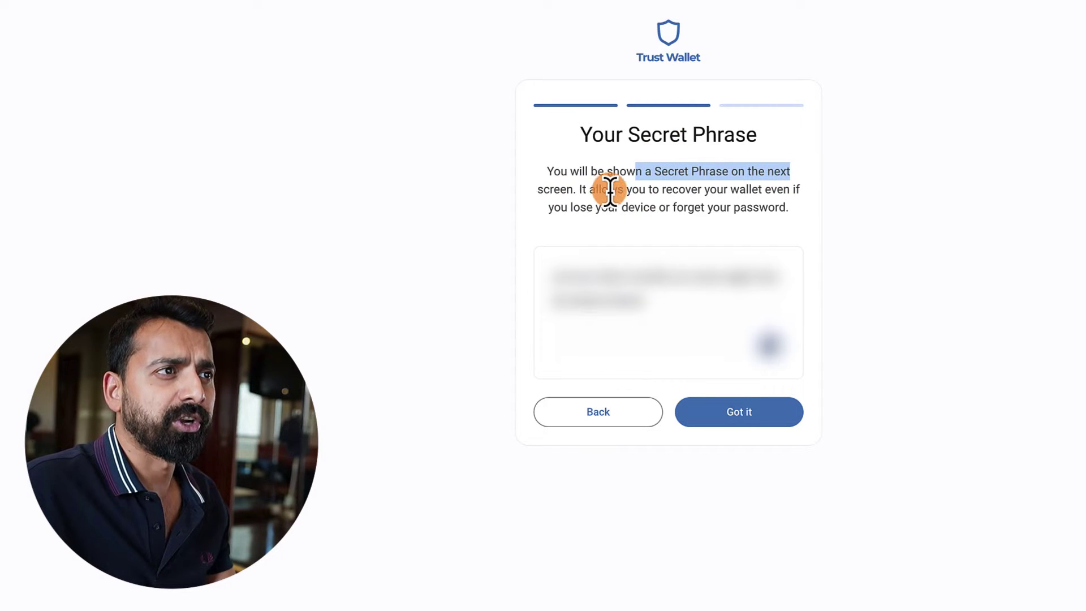
left_click_drag(582, 190, 703, 193)
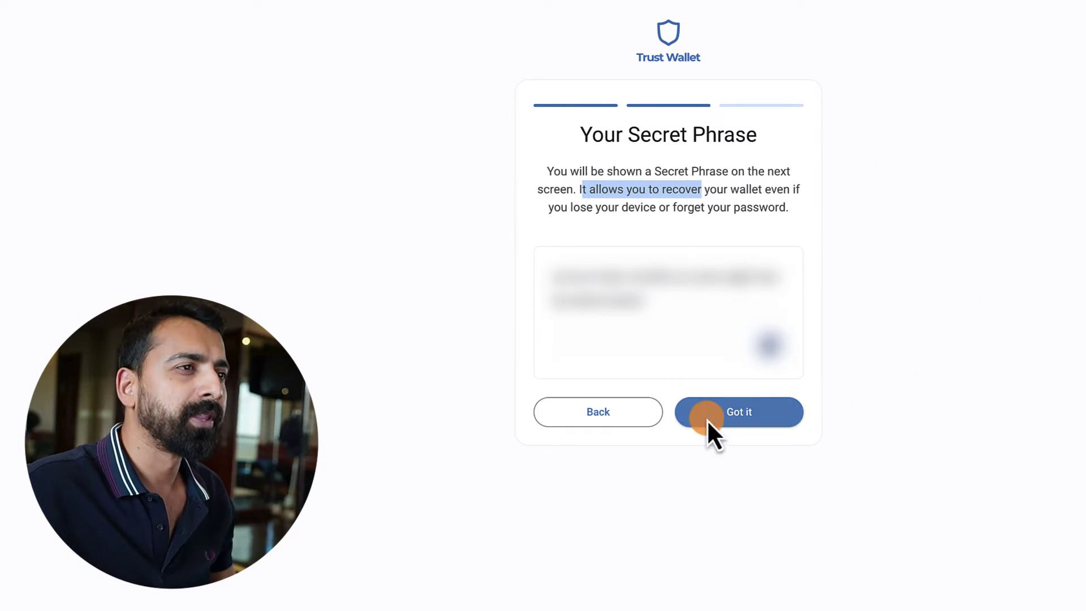
left_click(758, 413)
left_click(770, 371)
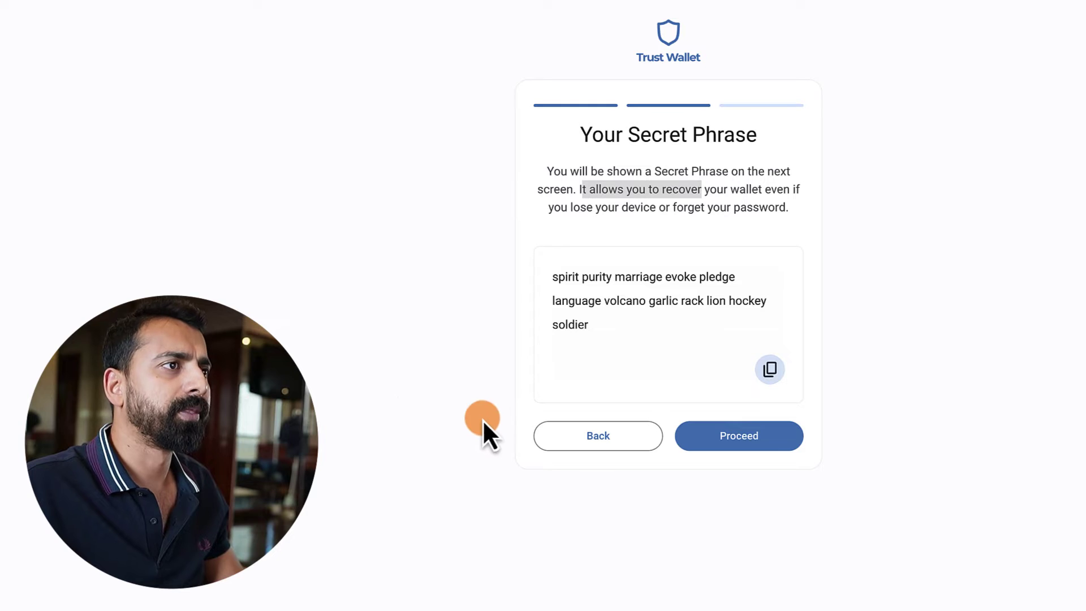
left_click(786, 443)
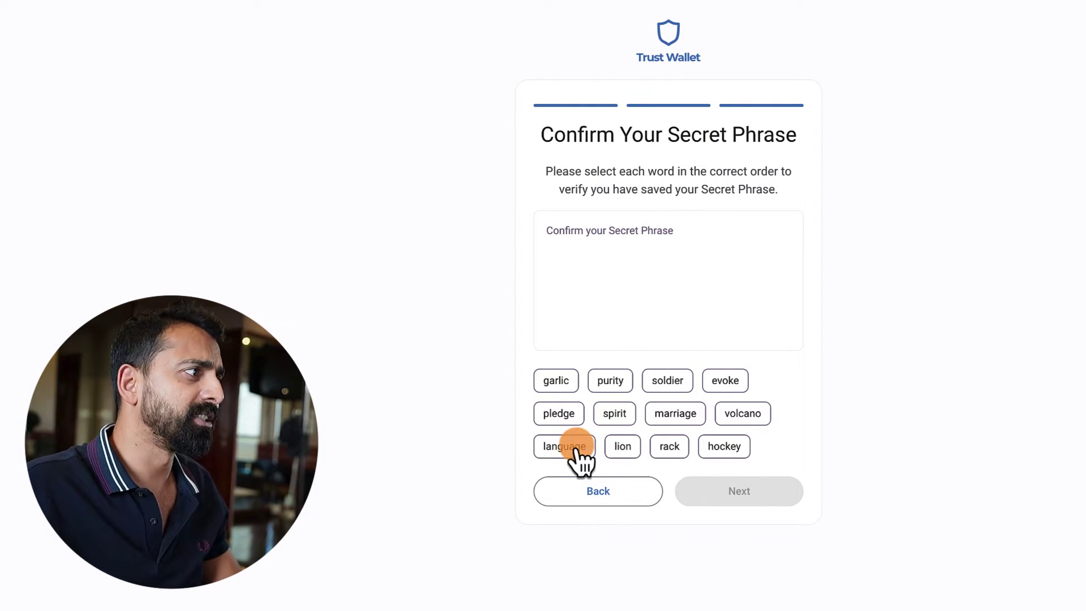
- Rebuild the secret phrase from the word chips in order and create the wallet
left_click(615, 413)
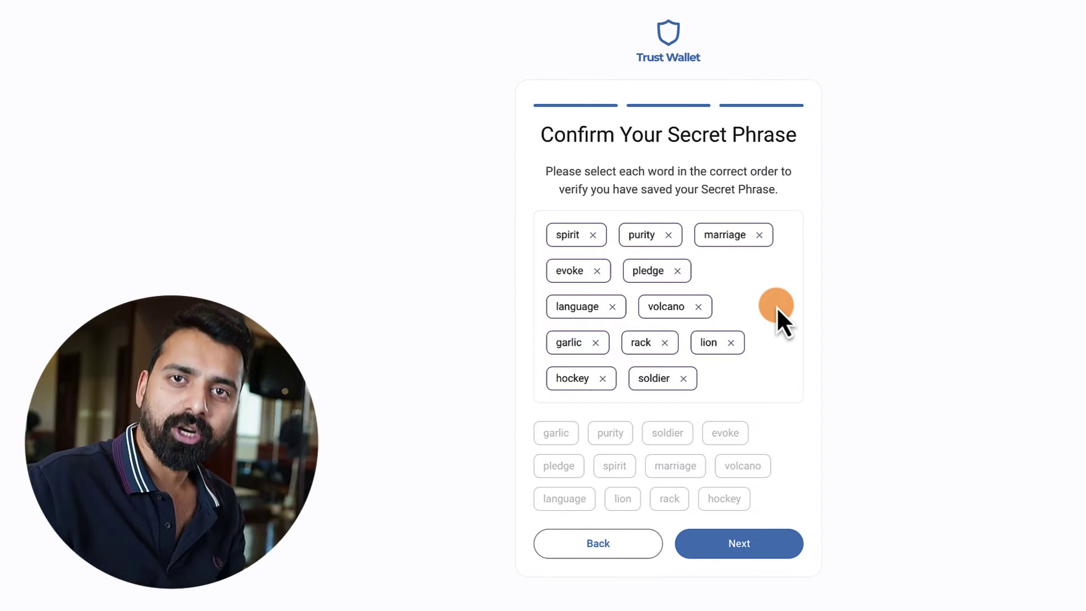
left_click(746, 544)
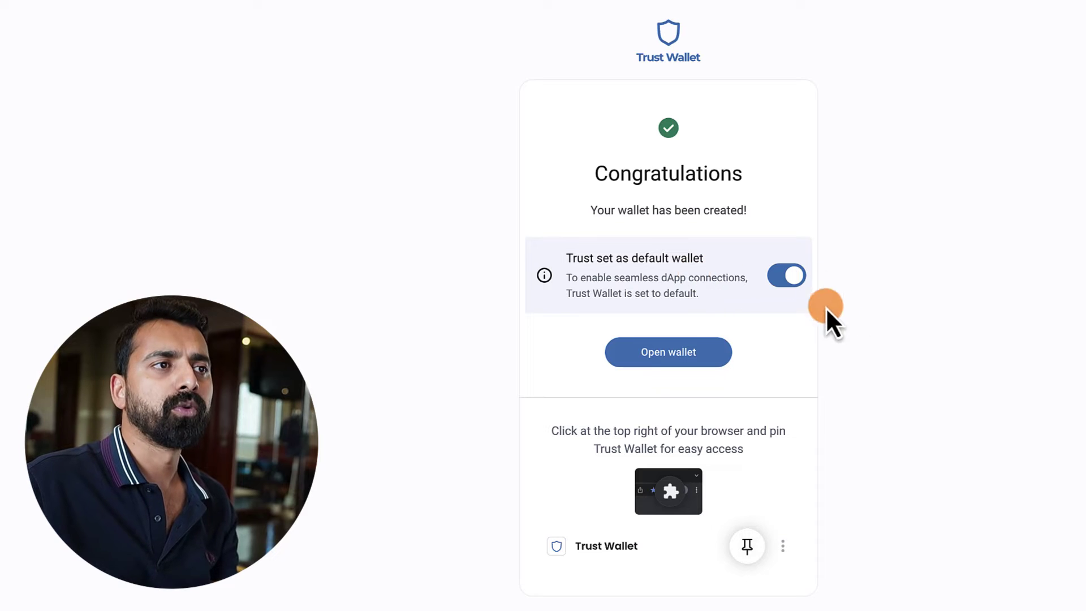
- Turn off 'Trust set as default wallet' and open the newly created wallet
left_click(782, 278)
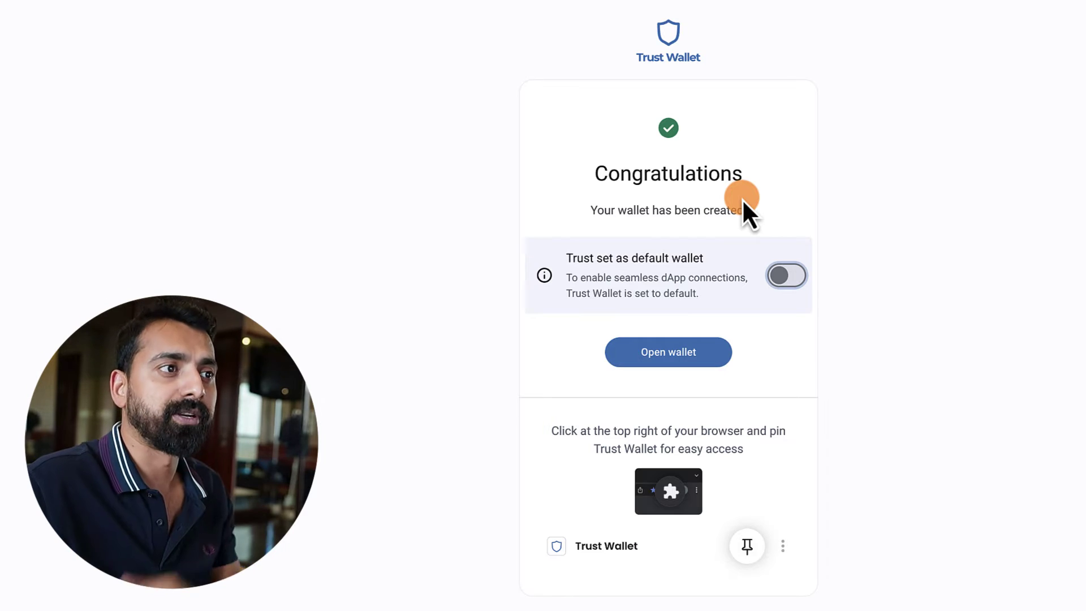
left_click(663, 352)
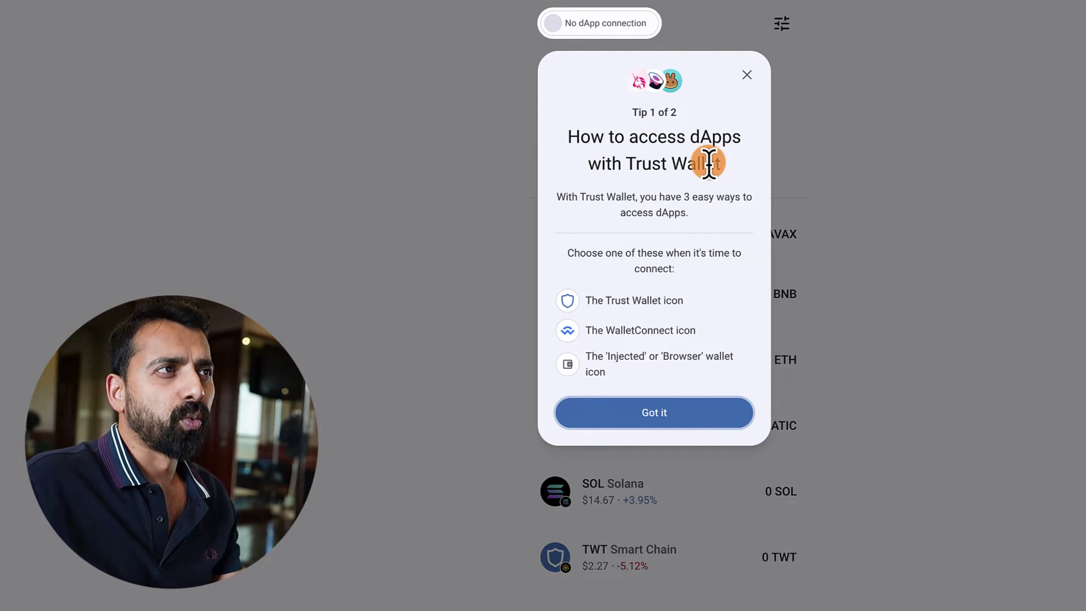
left_click_drag(605, 300, 704, 312)
left_click(646, 302)
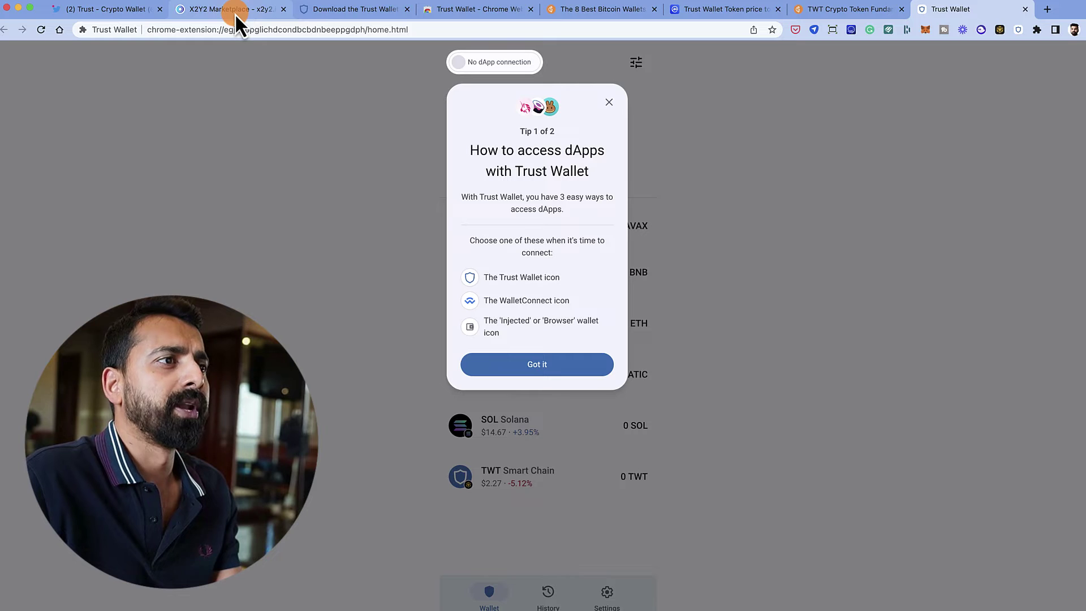
left_click(236, 11)
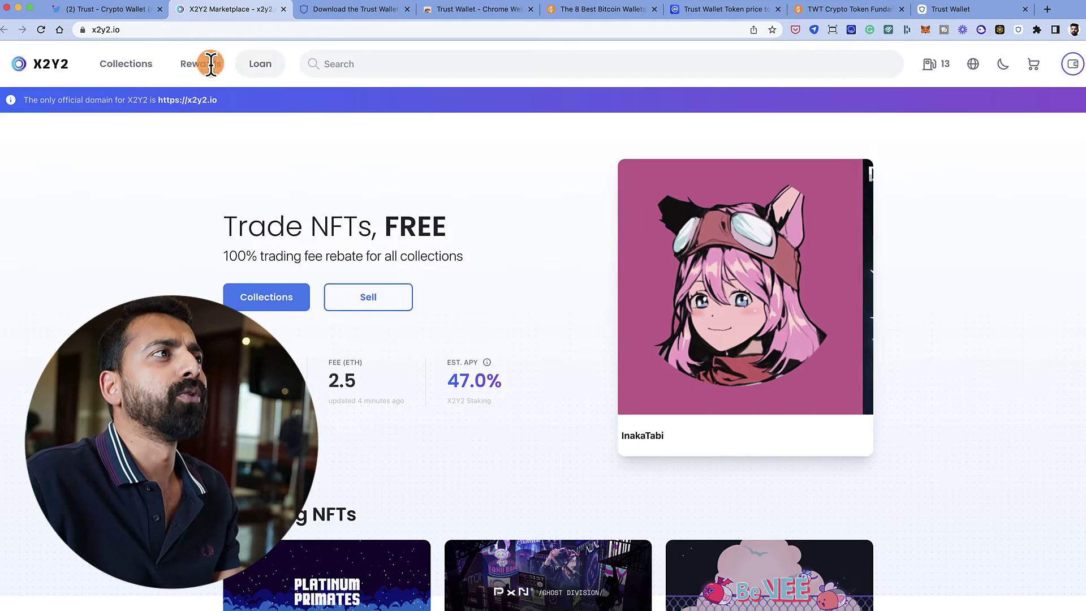
left_click(1072, 64)
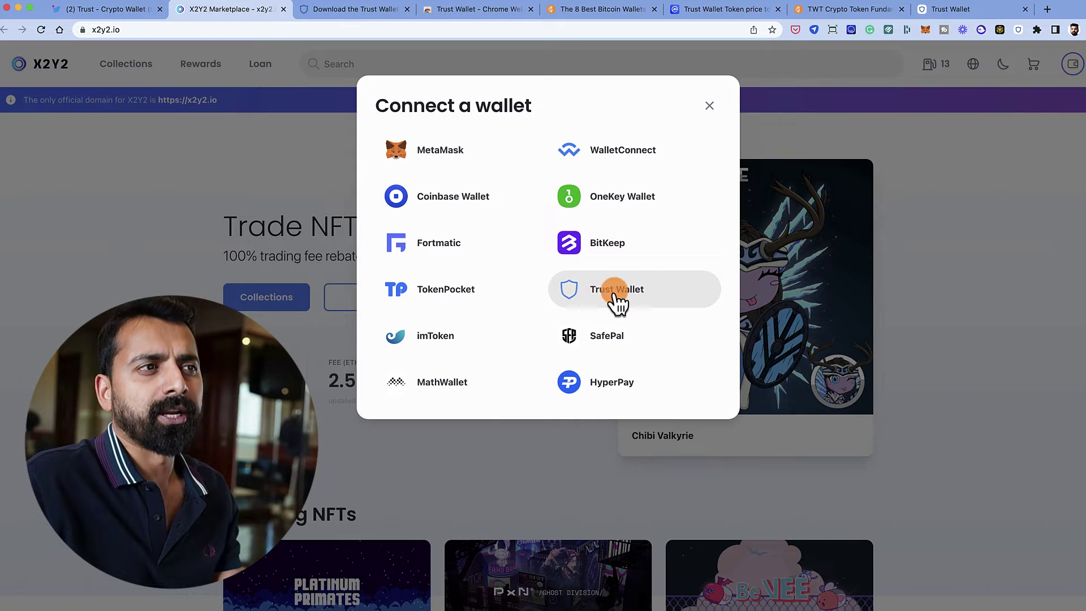
left_click(962, 9)
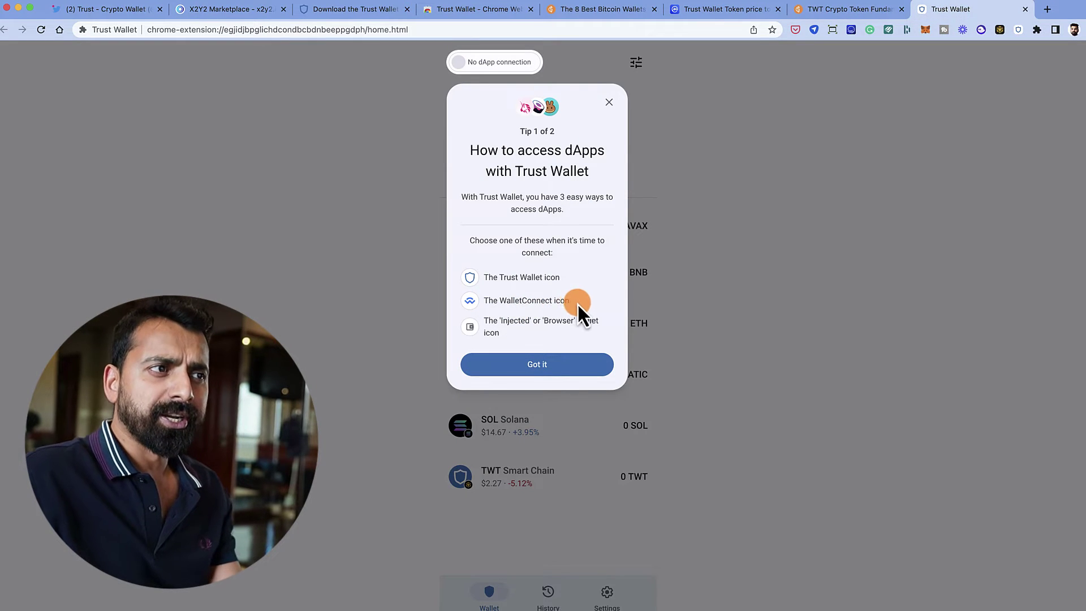
left_click_drag(578, 303, 488, 302)
left_click(180, 14)
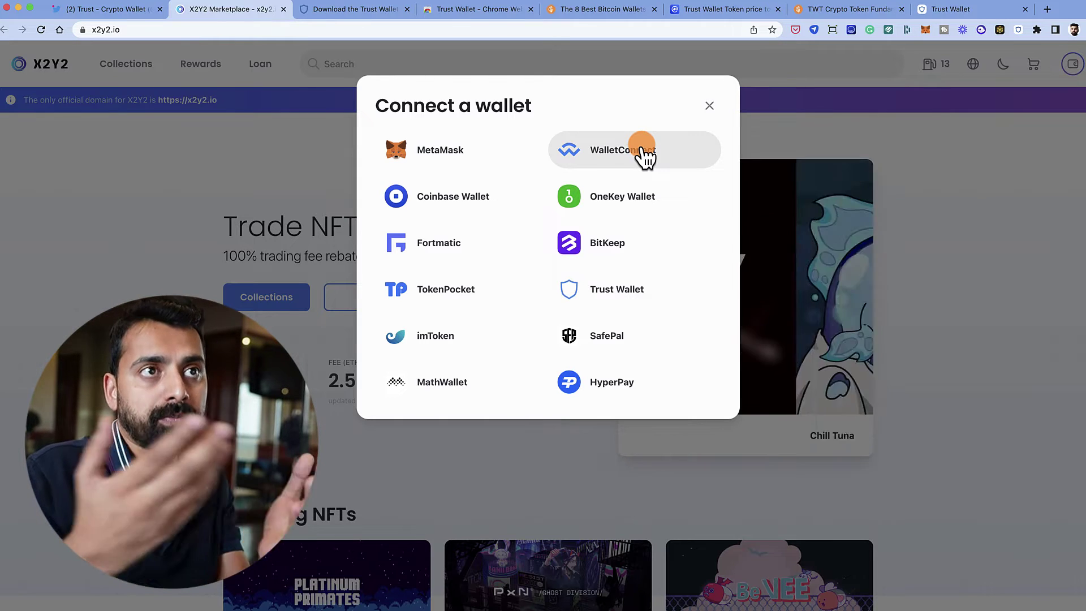
left_click(959, 10)
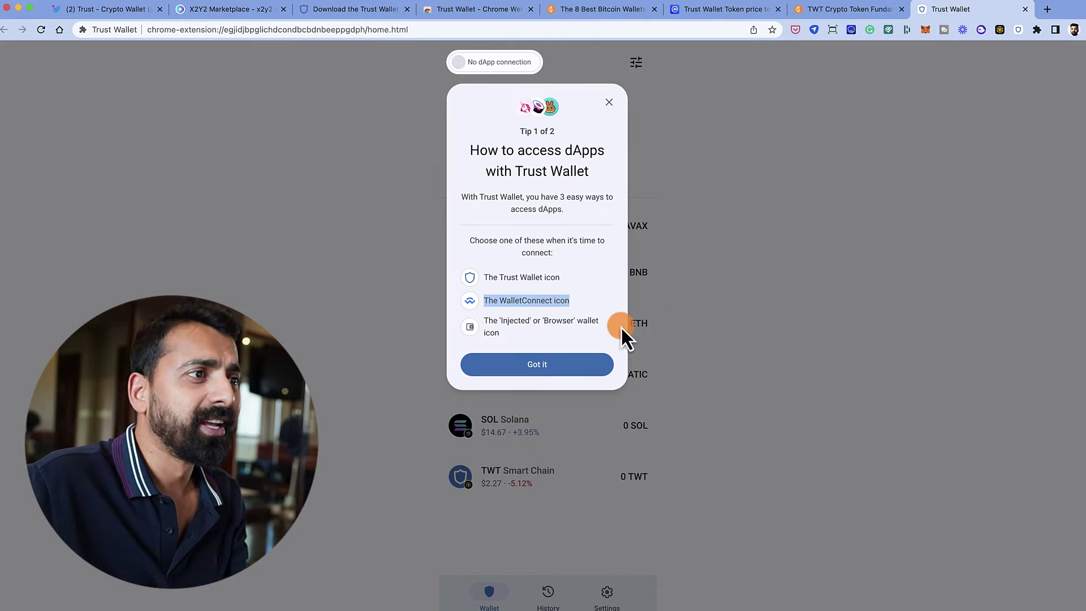
left_click_drag(605, 364, 558, 345)
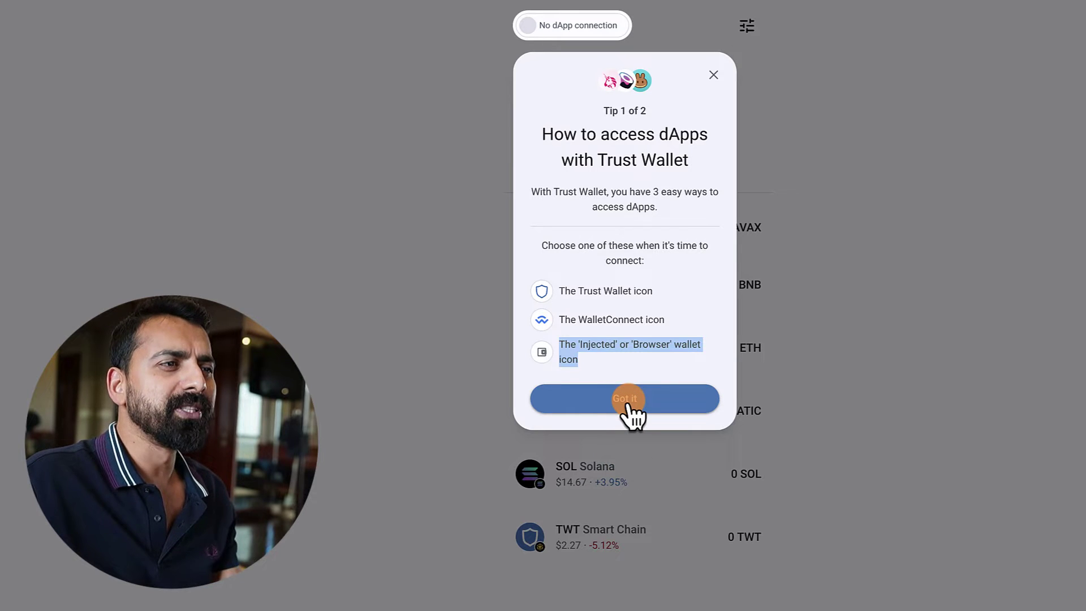
left_click(629, 402)
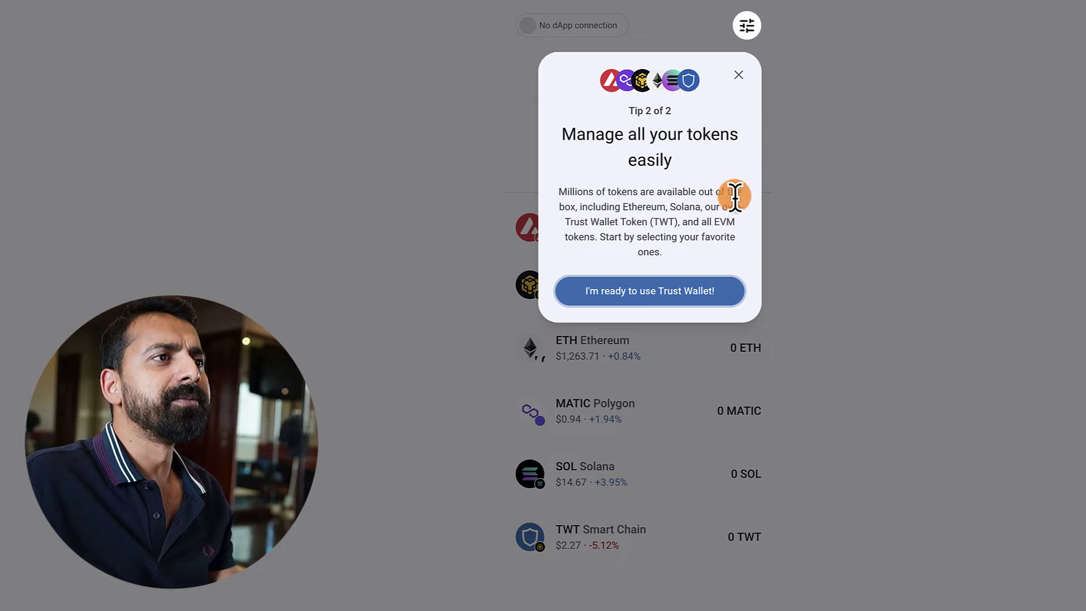
- Dismiss the remaining dApp tip, view the Manage Tokens page, then open Settings
left_click(669, 297)
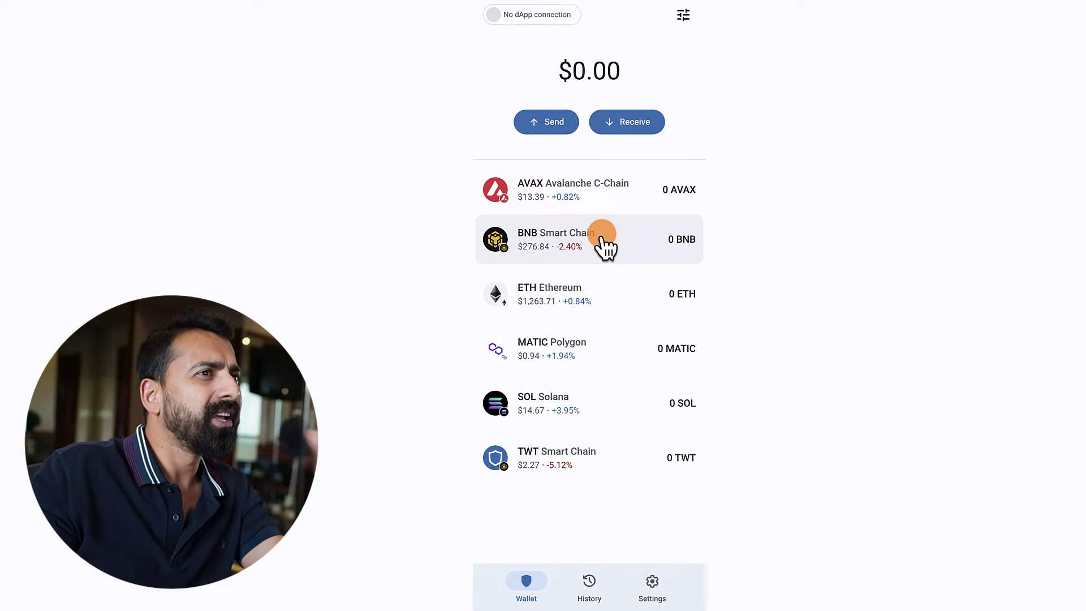
left_click(682, 18)
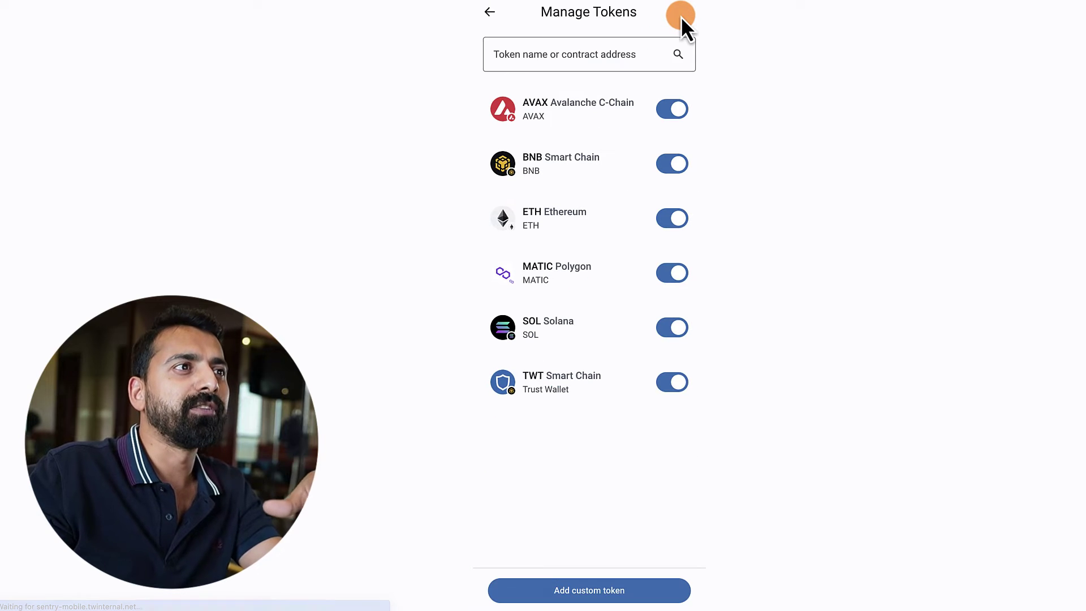
left_click(490, 12)
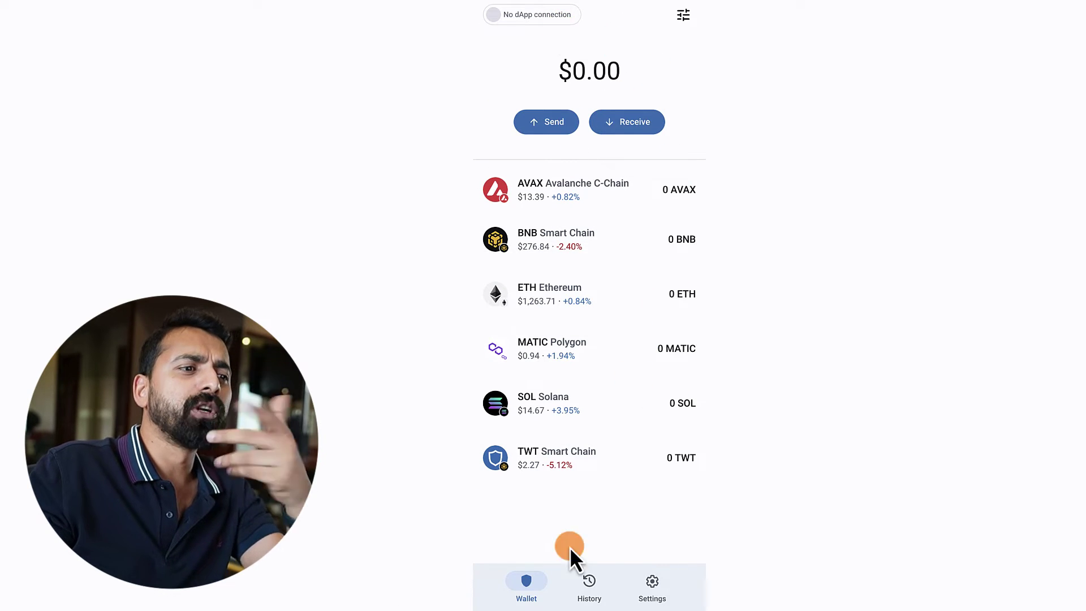
left_click(651, 591)
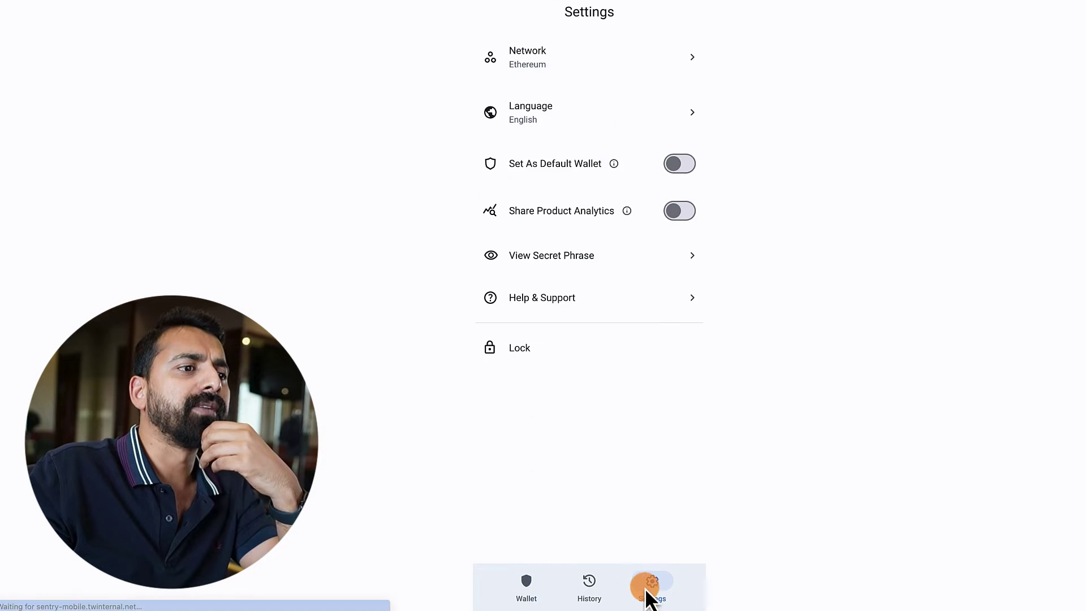
left_click(576, 67)
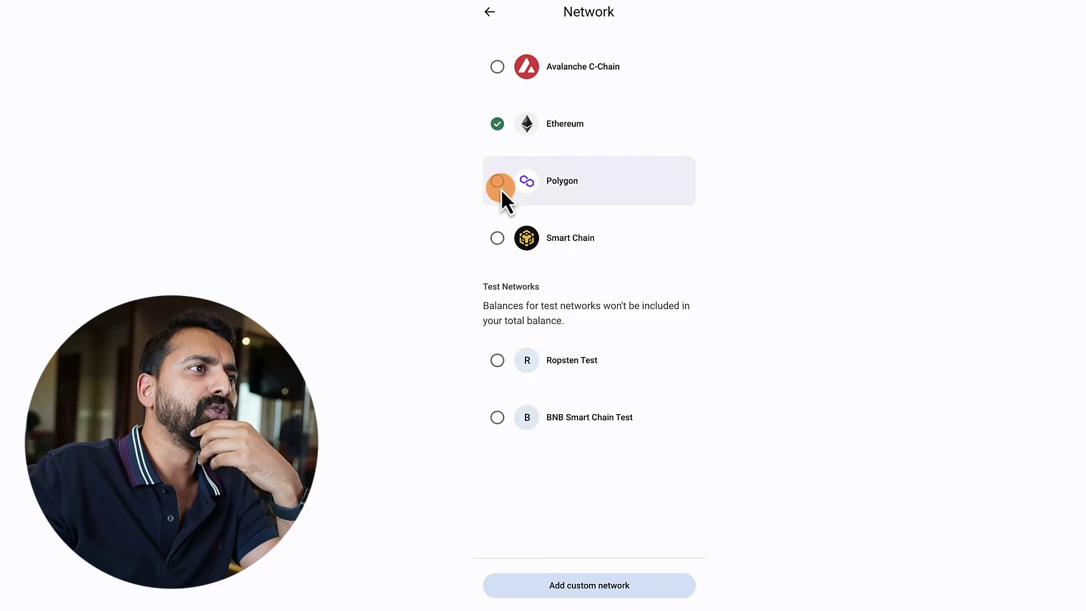
left_click(497, 237)
left_click(490, 11)
left_click(578, 76)
left_click(498, 67)
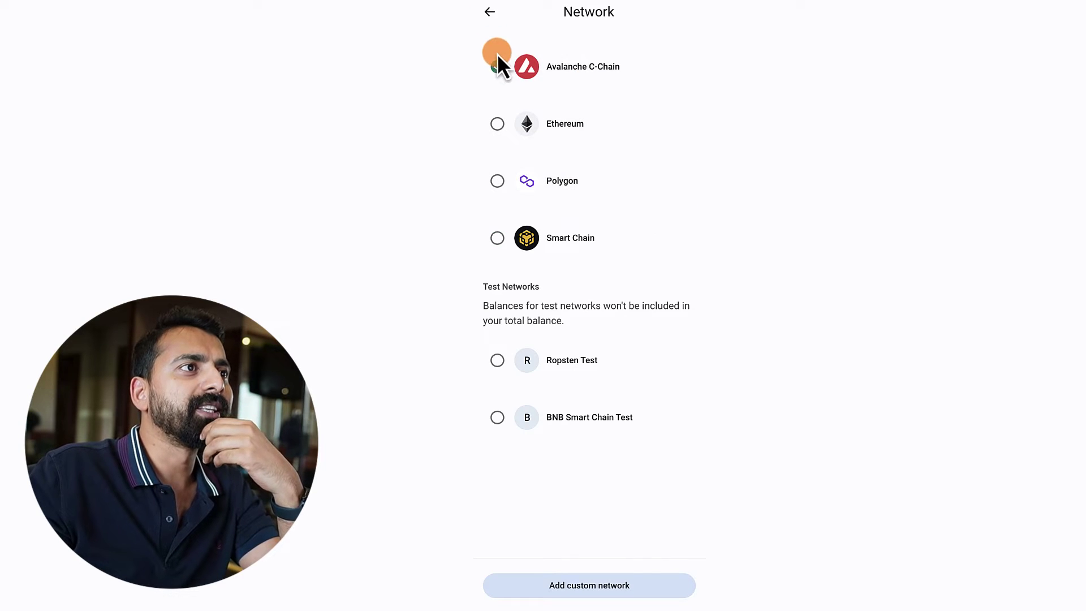
left_click(490, 11)
left_click(579, 72)
left_click(498, 124)
left_click(487, 24)
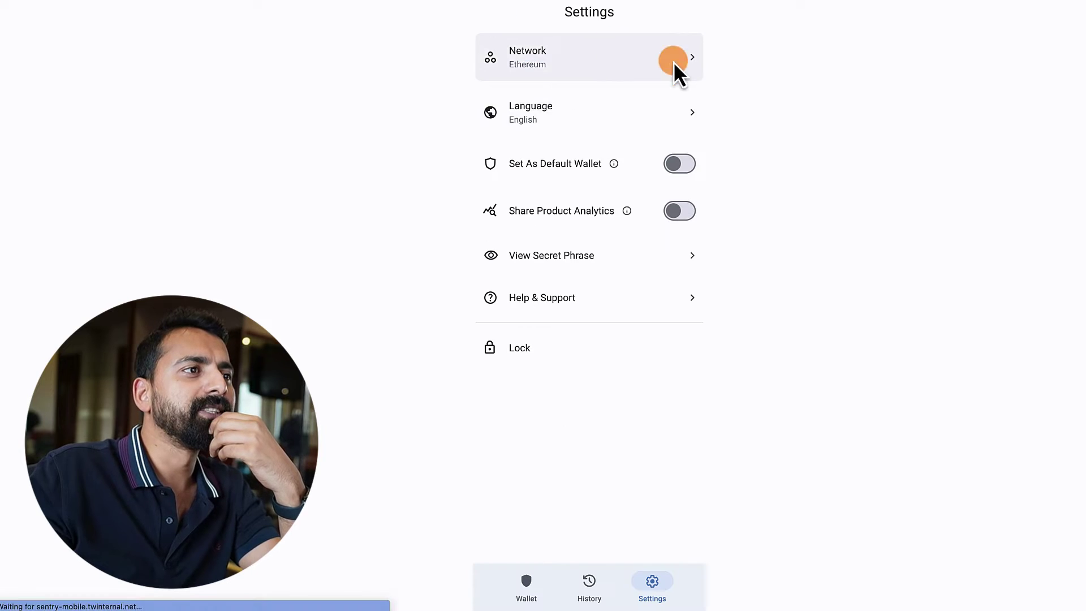
left_click(682, 164)
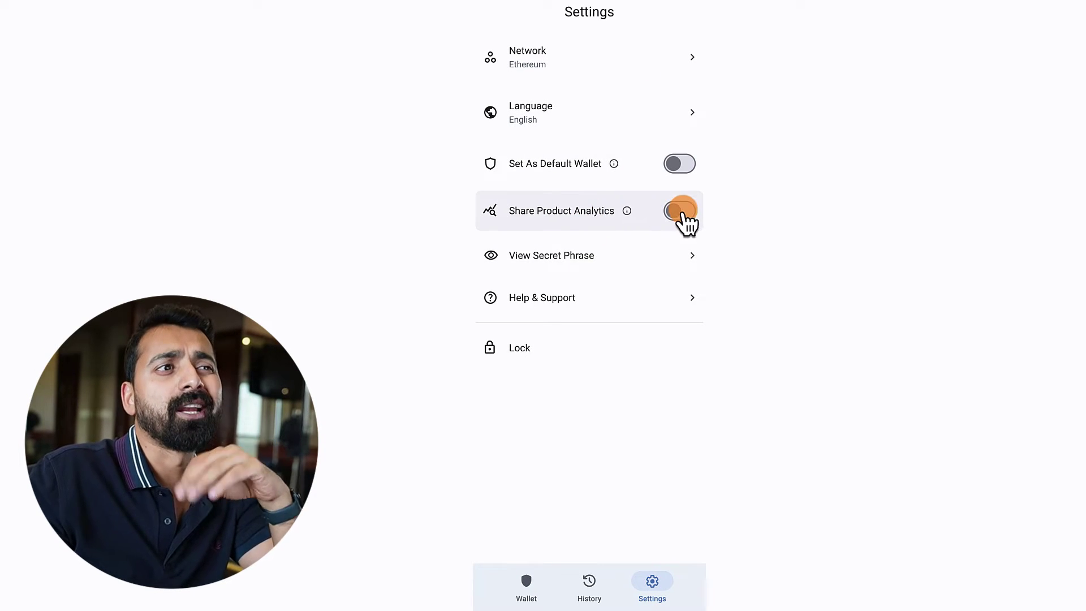
left_click(625, 254)
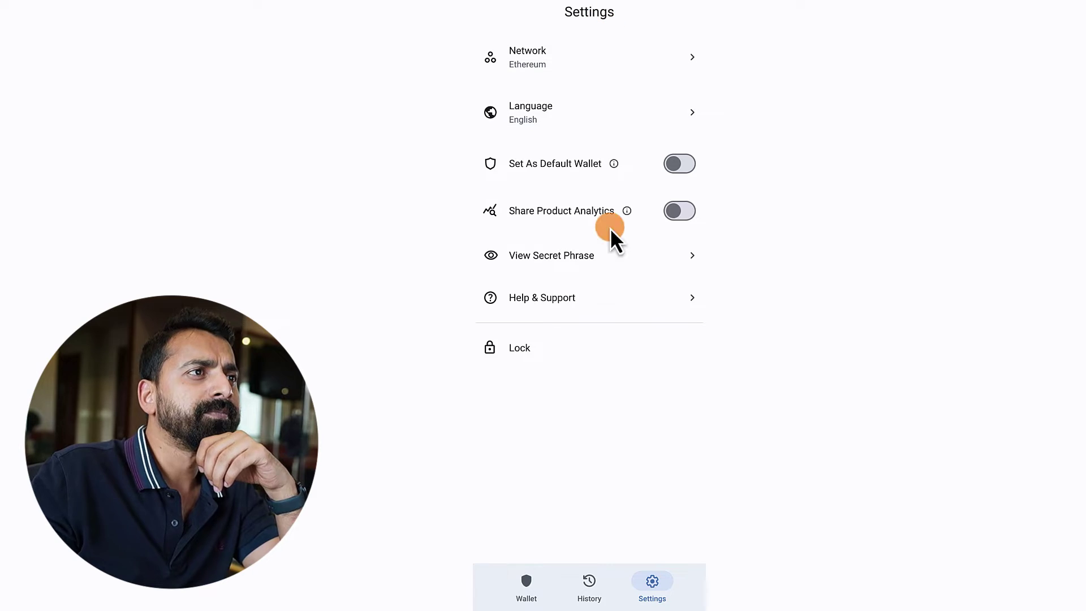
left_click(505, 346)
left_click(551, 277)
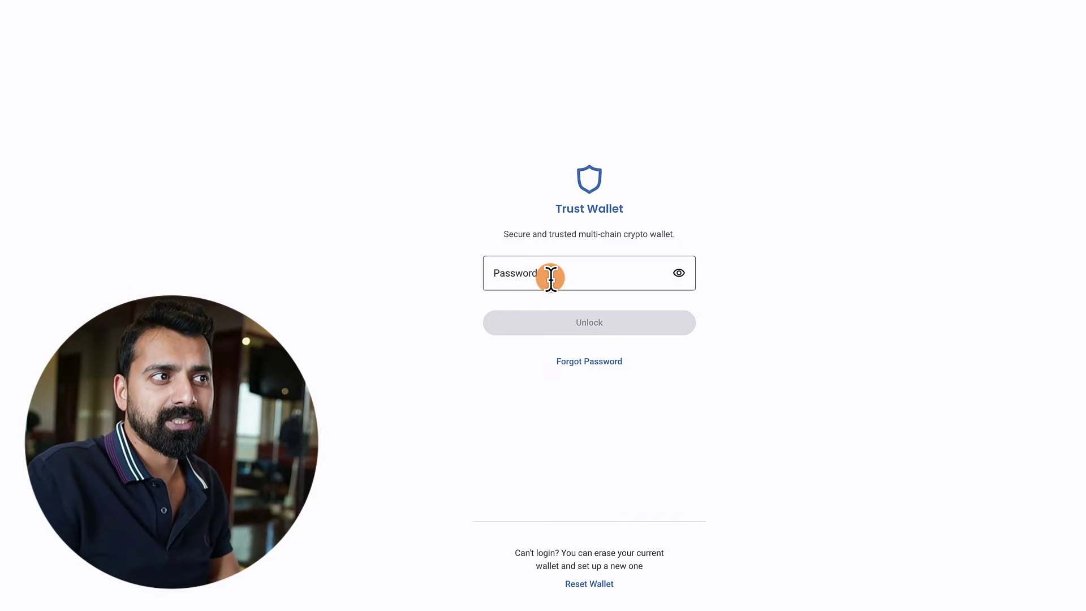
type("••")
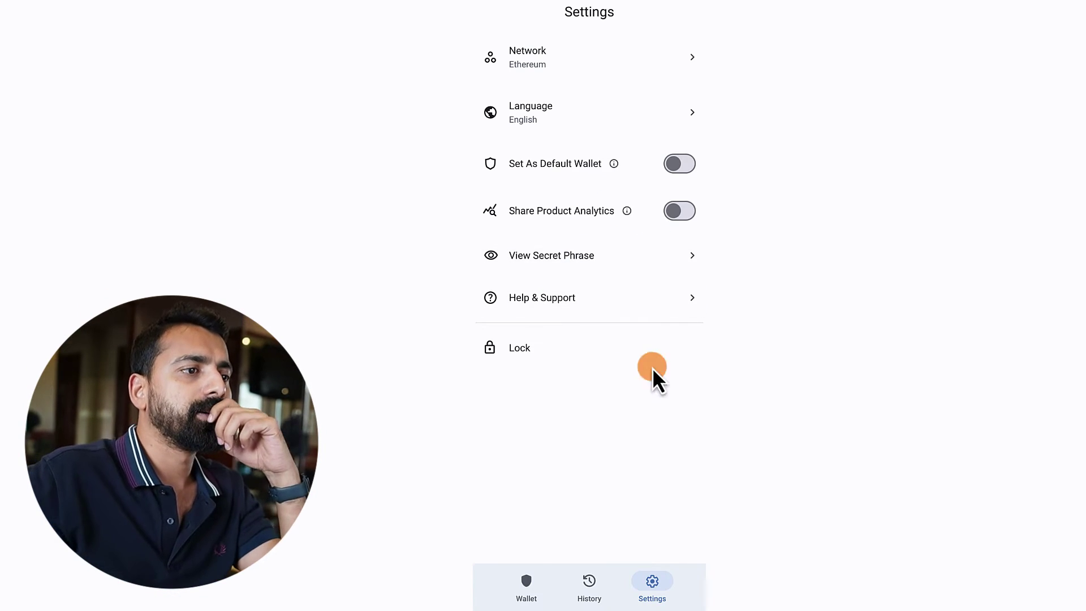
left_click(529, 587)
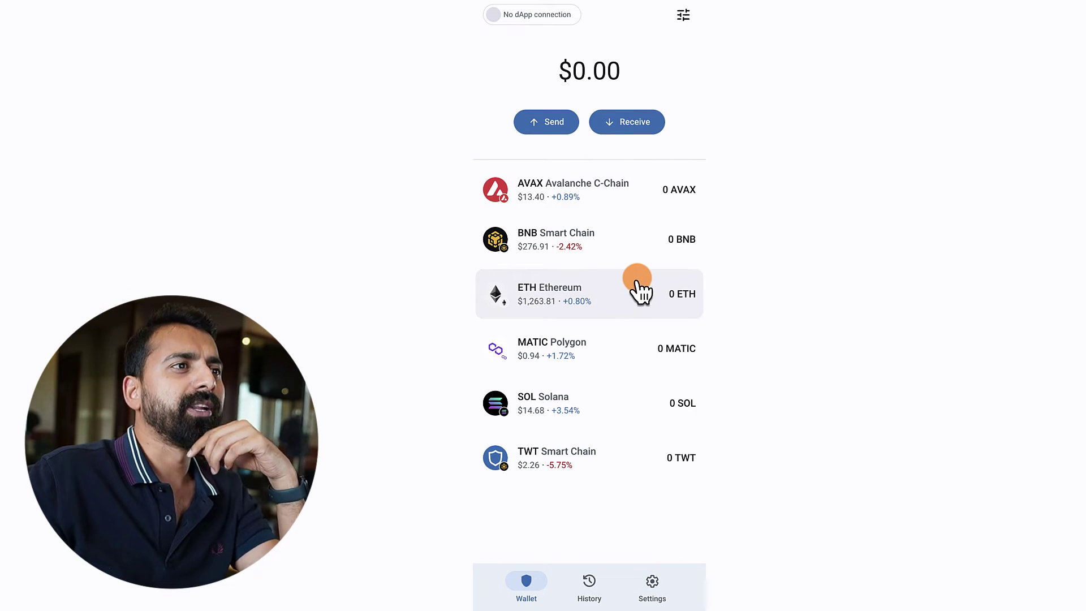
- Show the ETH receive QR code and copy the Ethereum receiving address
left_click(620, 126)
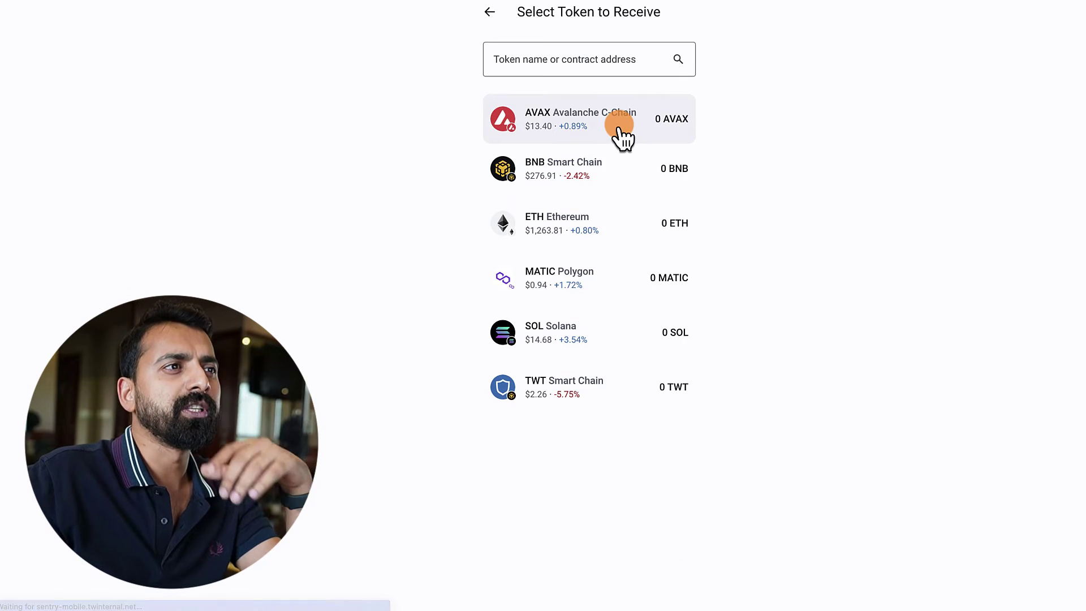
left_click(490, 21)
left_click(622, 121)
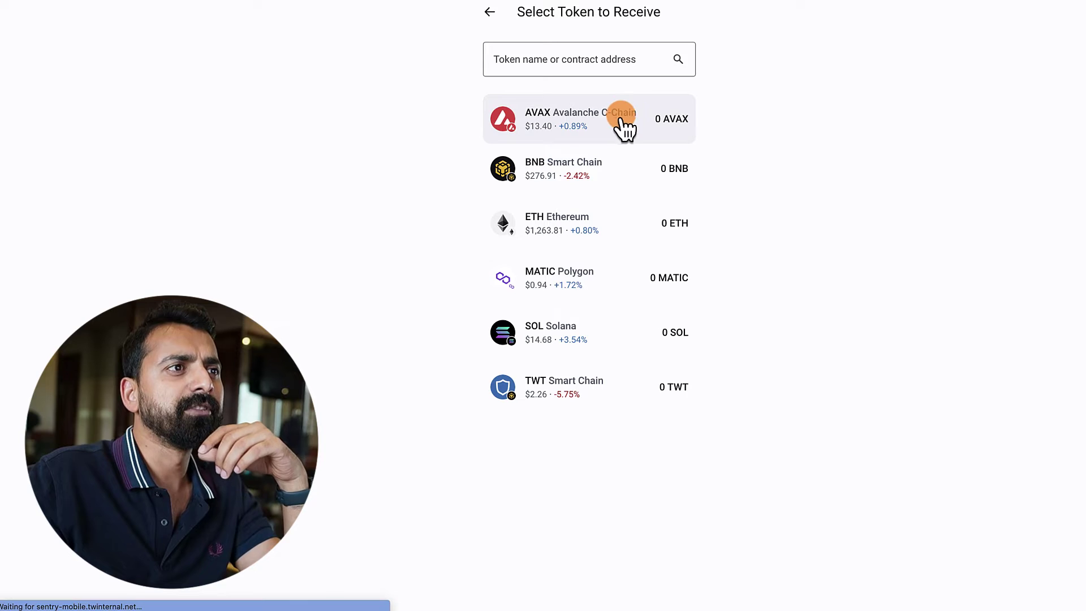
left_click(584, 222)
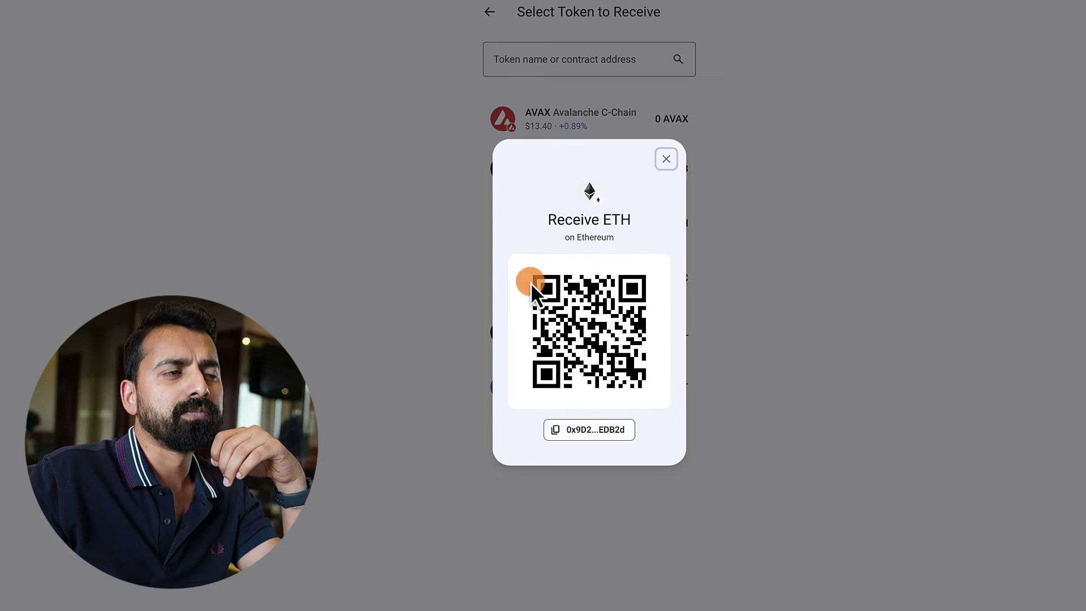
left_click(589, 428)
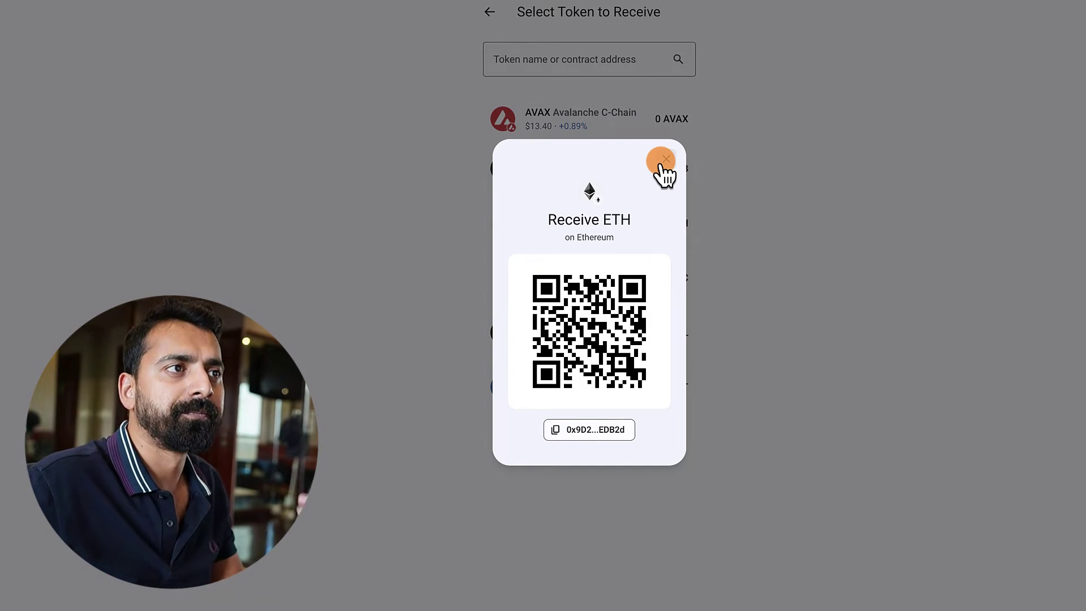
- Close the ETH receive dialog, return to the wallet home, and open a new tab
left_click(664, 160)
left_click(485, 17)
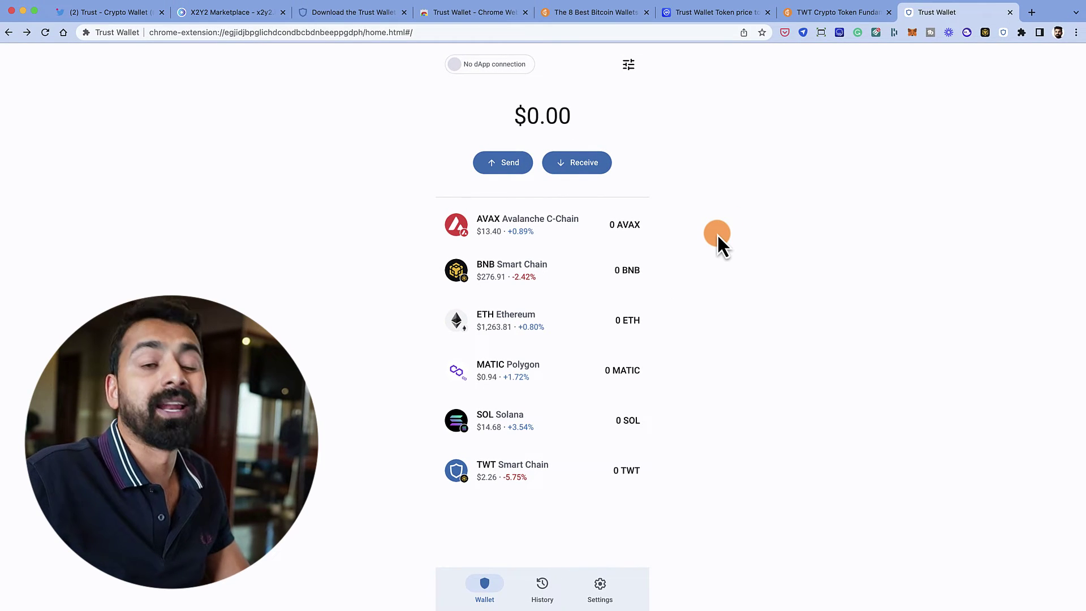
key("super+t")
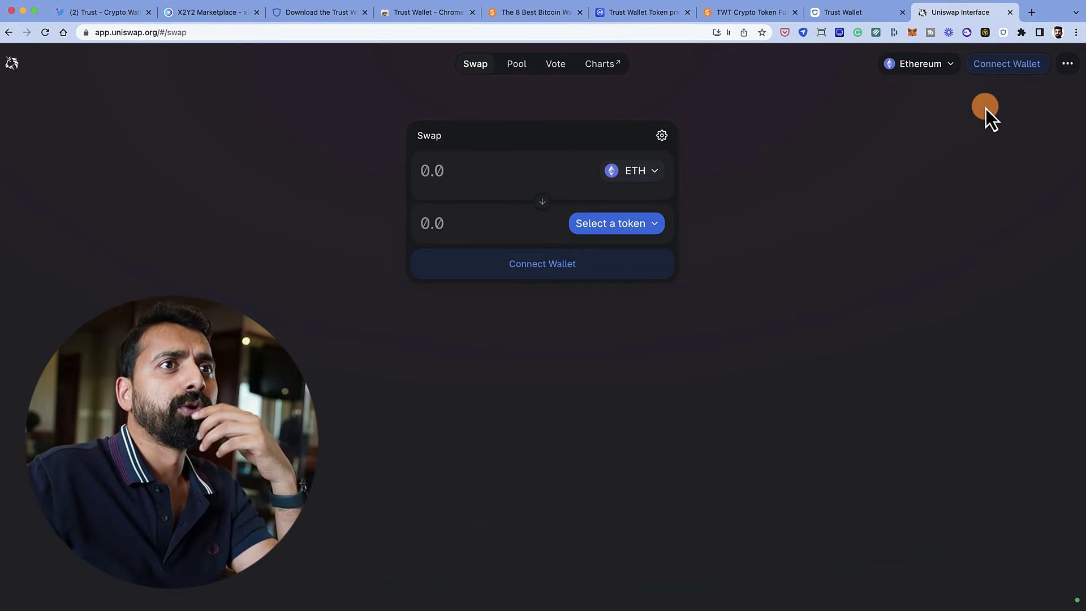
- Try connecting Uniswap through WalletConnect and MetaMask, dismissing each failed connection error
left_click(1005, 67)
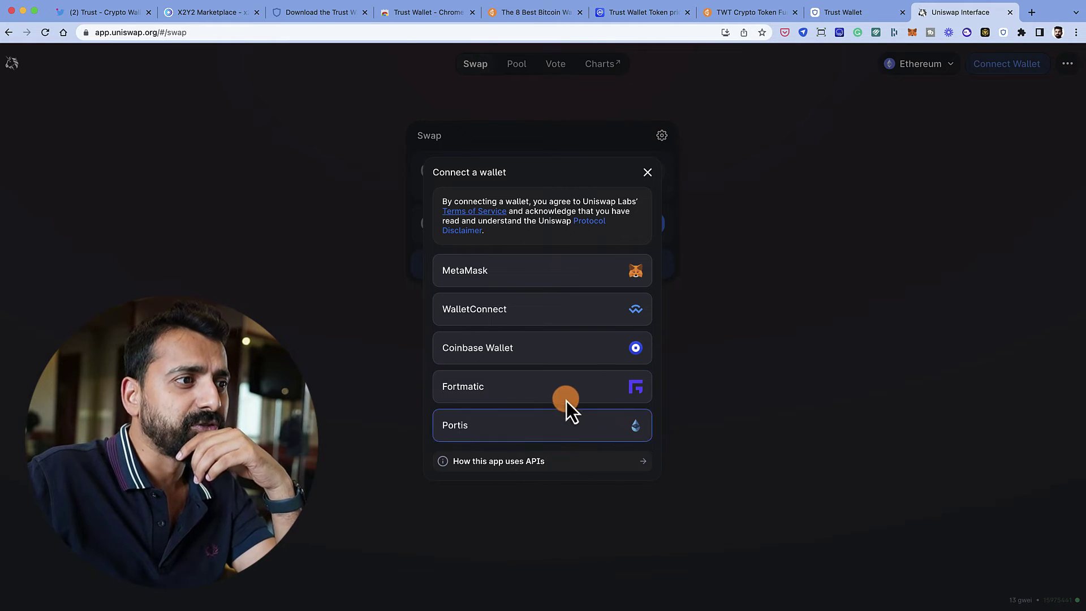
left_click(523, 312)
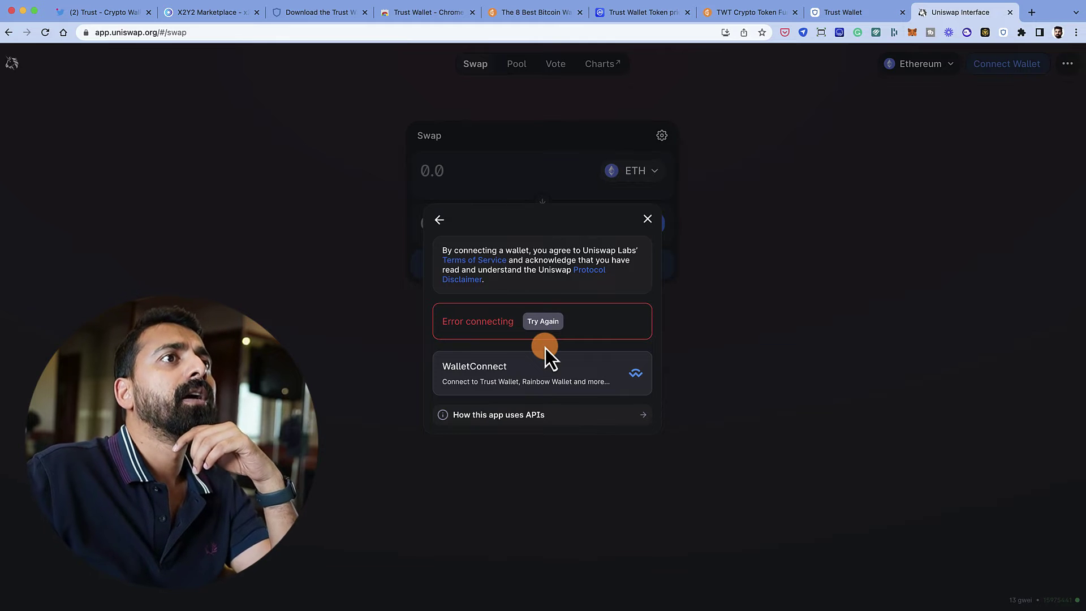
left_click(544, 325)
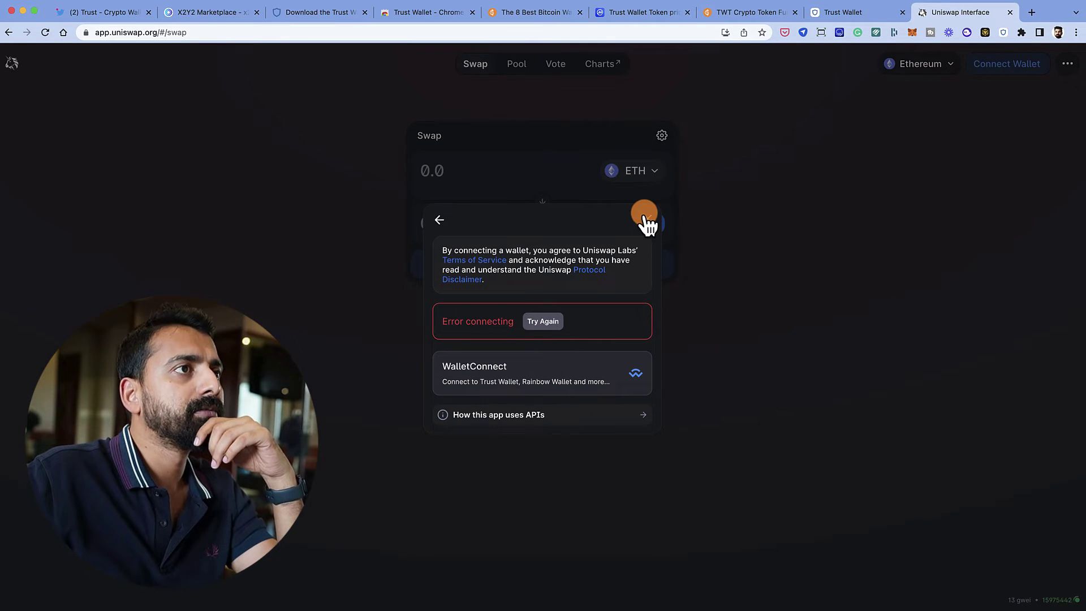
left_click(647, 219)
left_click(574, 271)
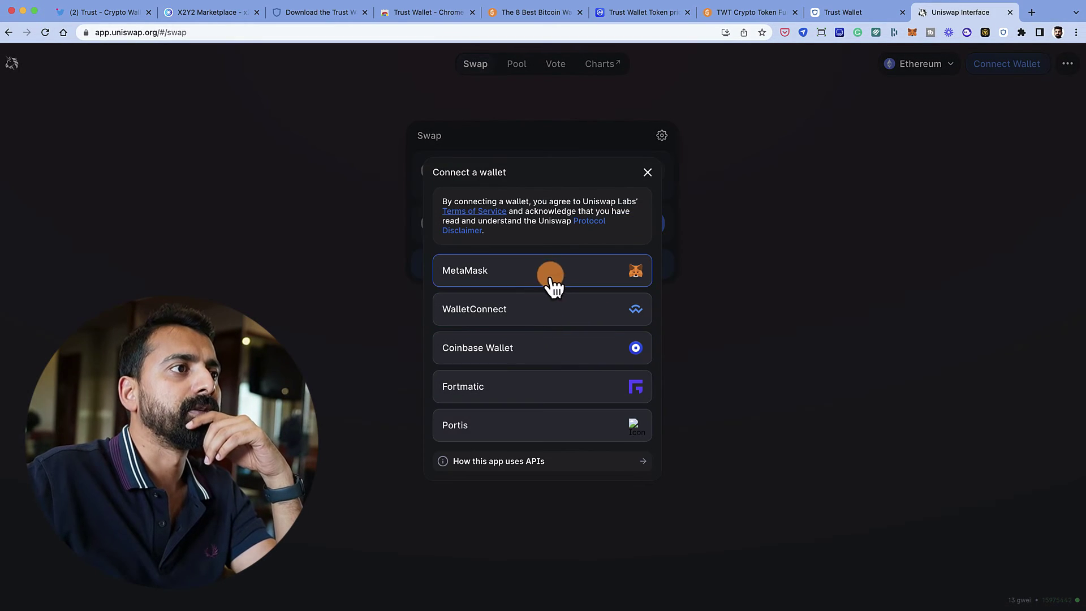
left_click(558, 315)
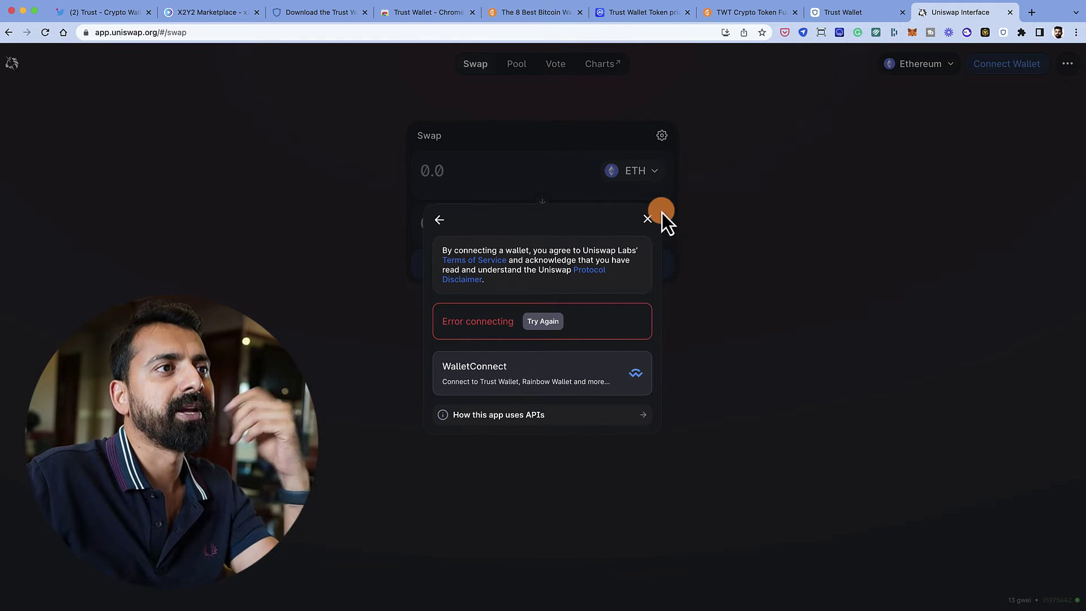
left_click(648, 220)
- Choose Trust Wallet on X2Y2, close the MetaMask popup and welcome page, and return to Trust Wallet
left_click_drag(212, 9, 829, 19)
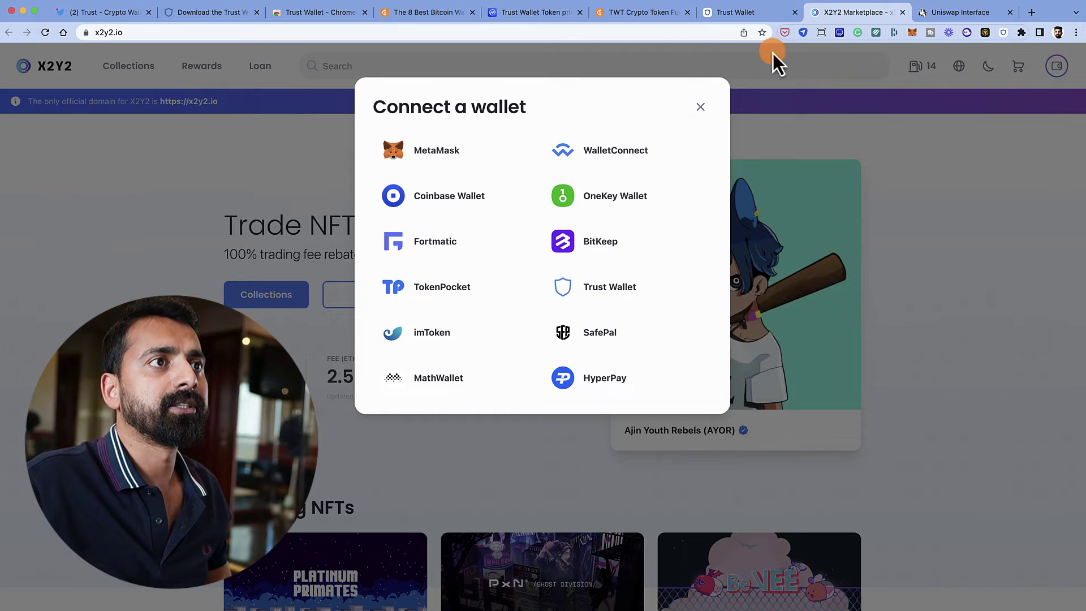
left_click(620, 286)
left_click(892, 7)
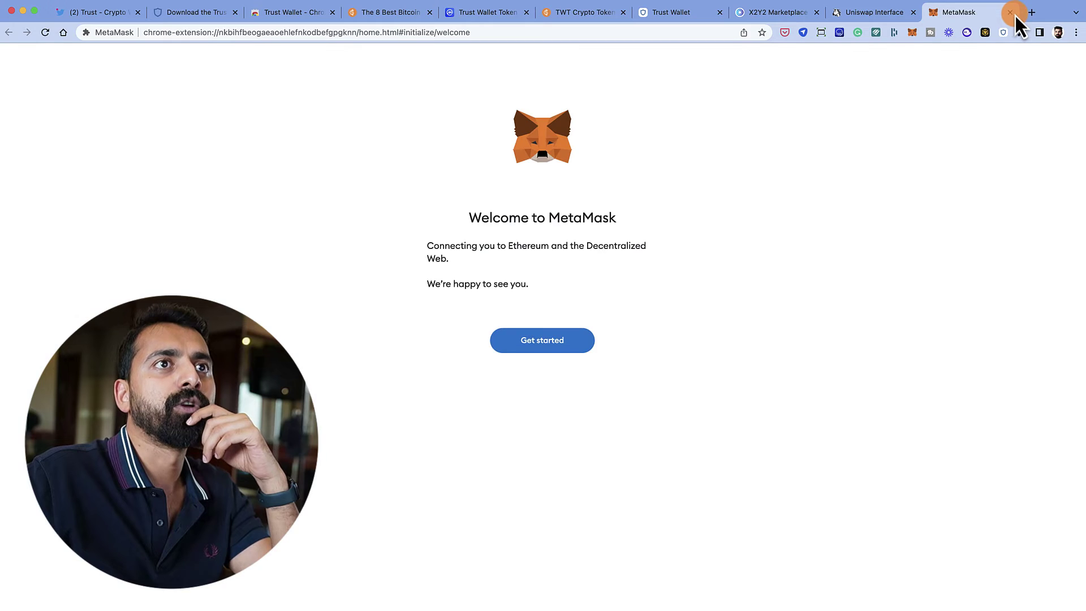
left_click(1011, 12)
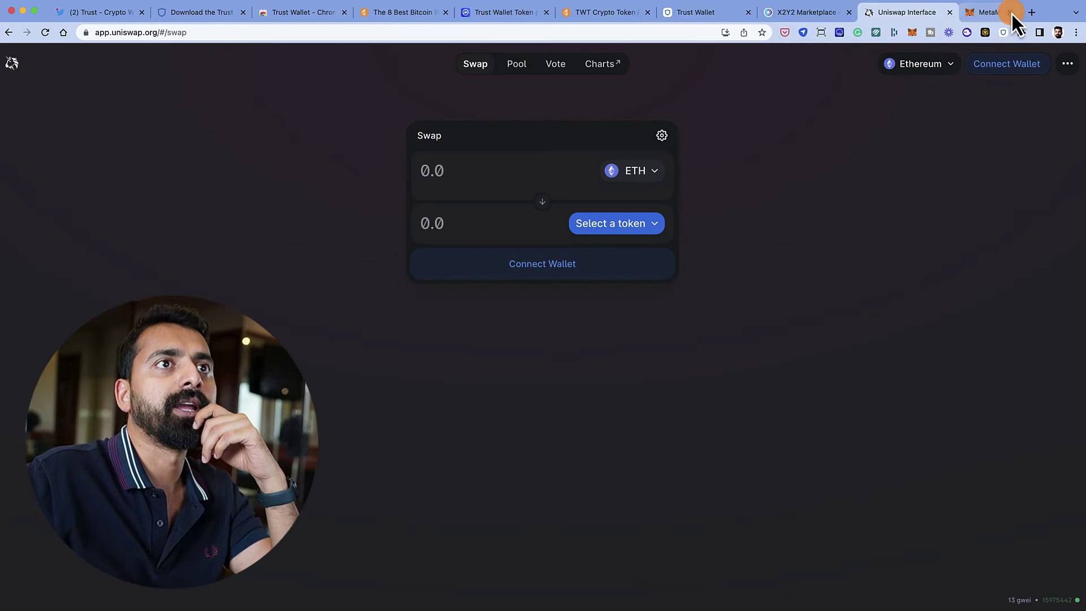
left_click(843, 15)
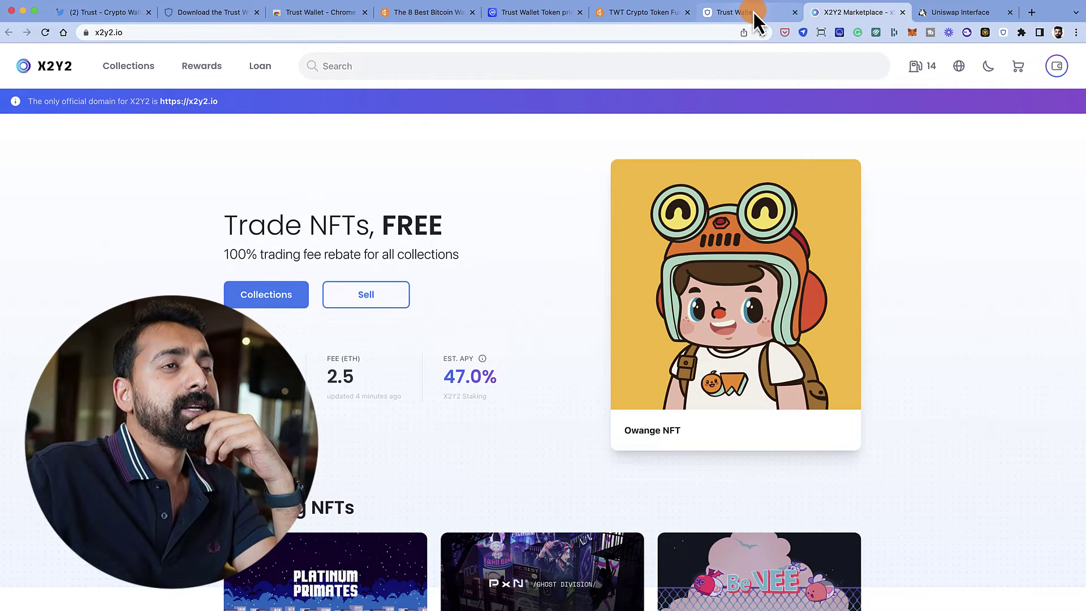
left_click(752, 11)
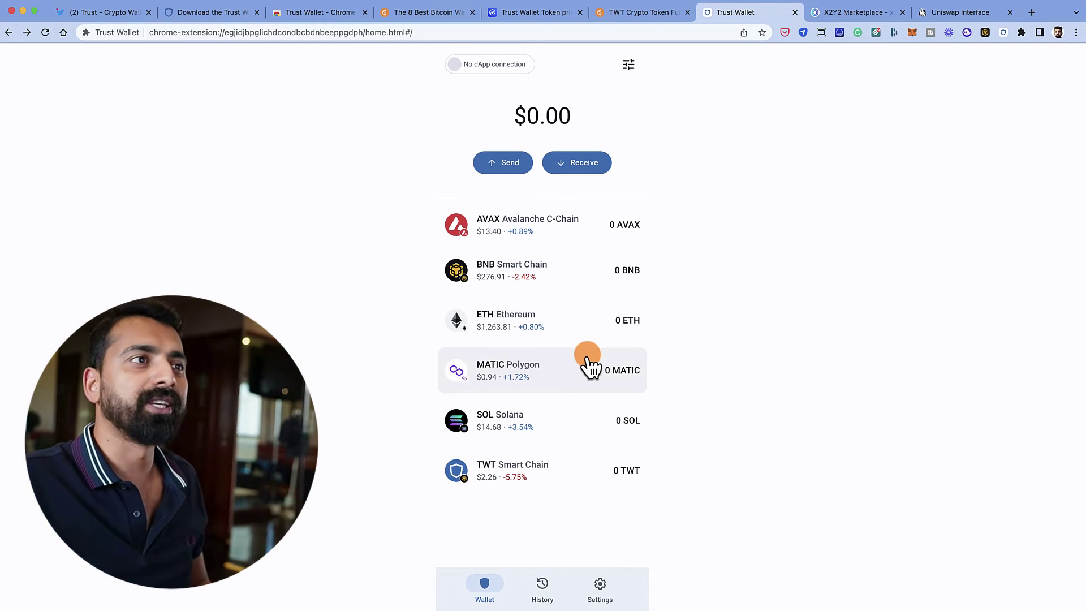
- Open the AVAX Send form, back out to the token list, then view CoinMarketCap's TWT page
left_click(543, 226)
left_click(502, 178)
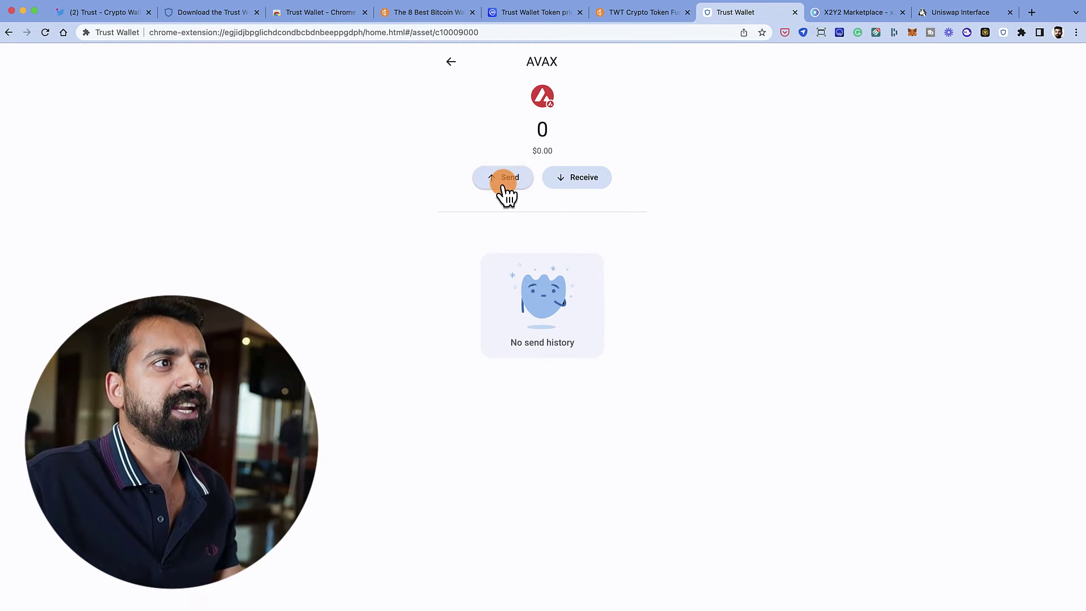
left_click(447, 69)
left_click(450, 68)
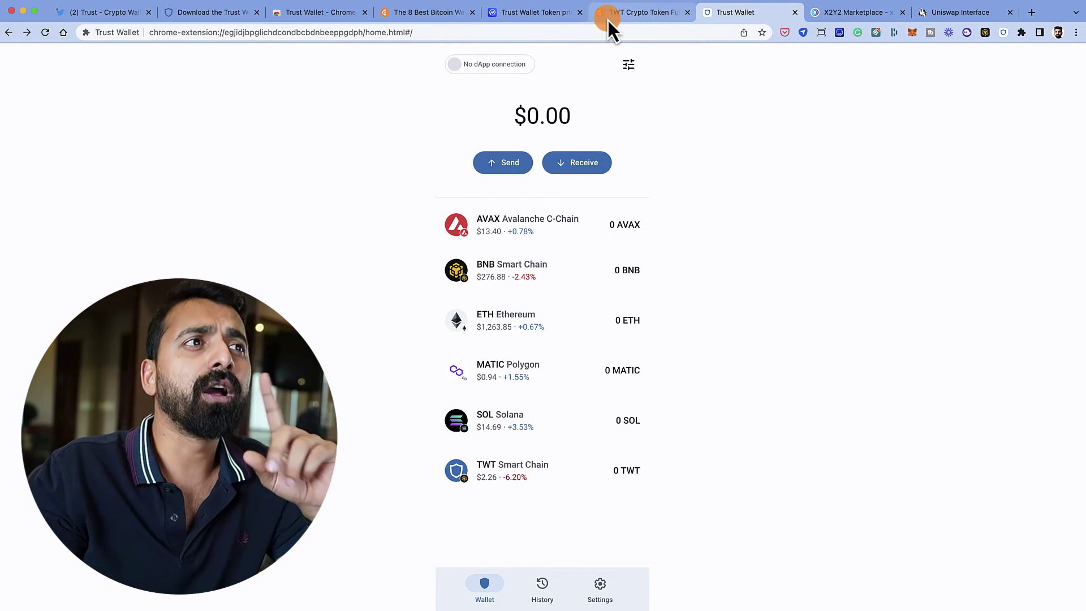
left_click(566, 12)
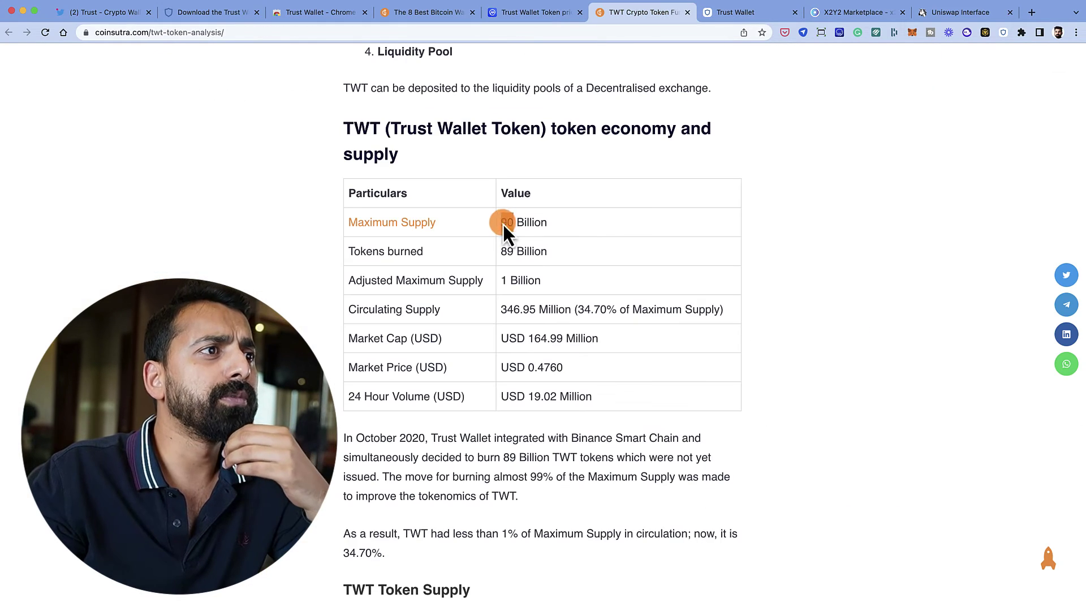
left_click_drag(503, 222, 583, 223)
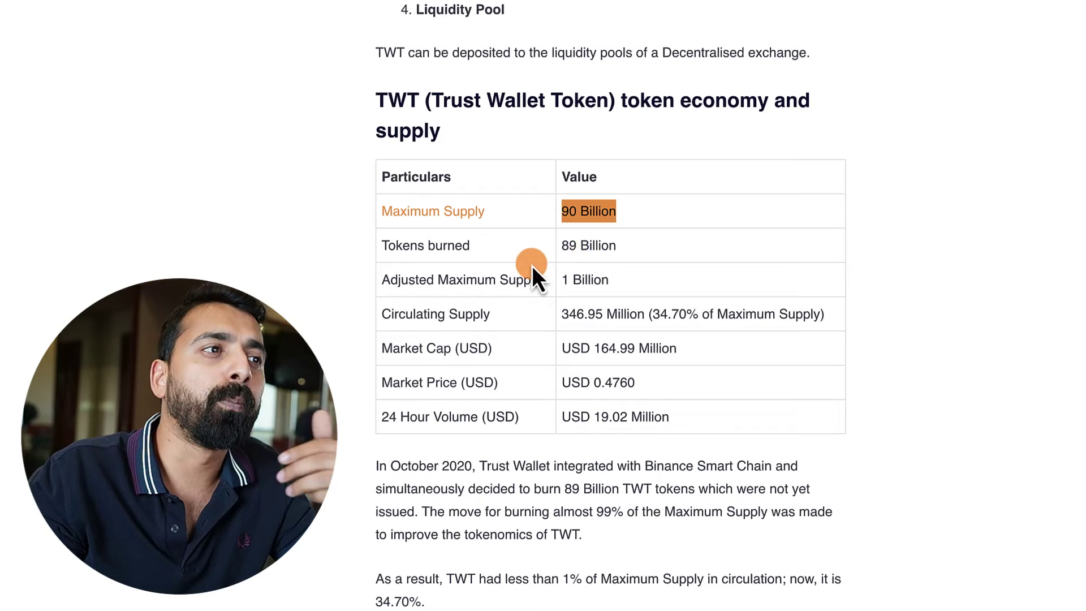
left_click_drag(567, 247, 637, 251)
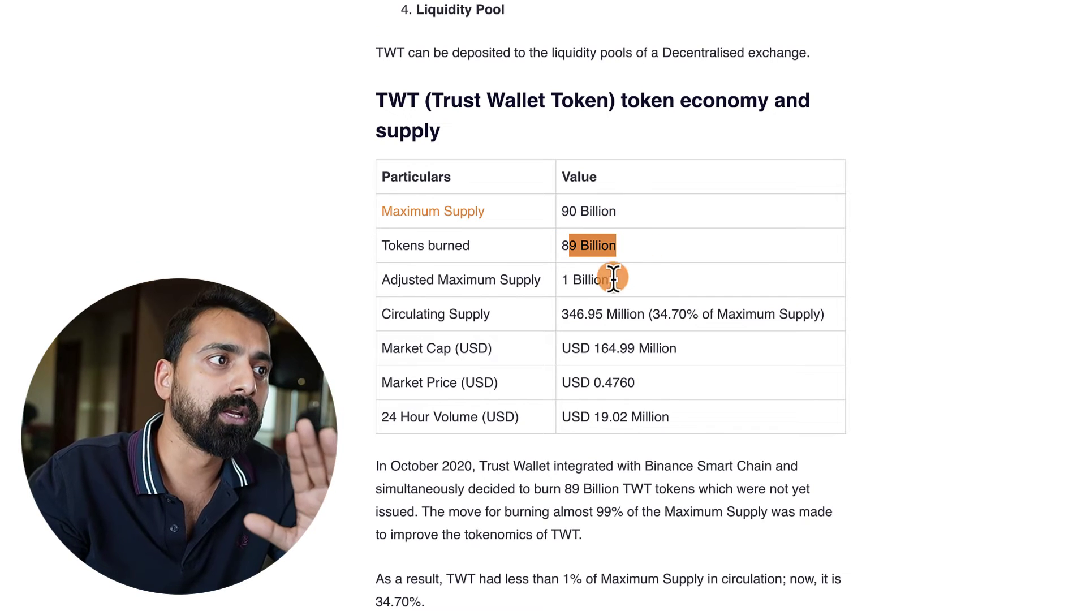
left_click_drag(567, 281, 622, 280)
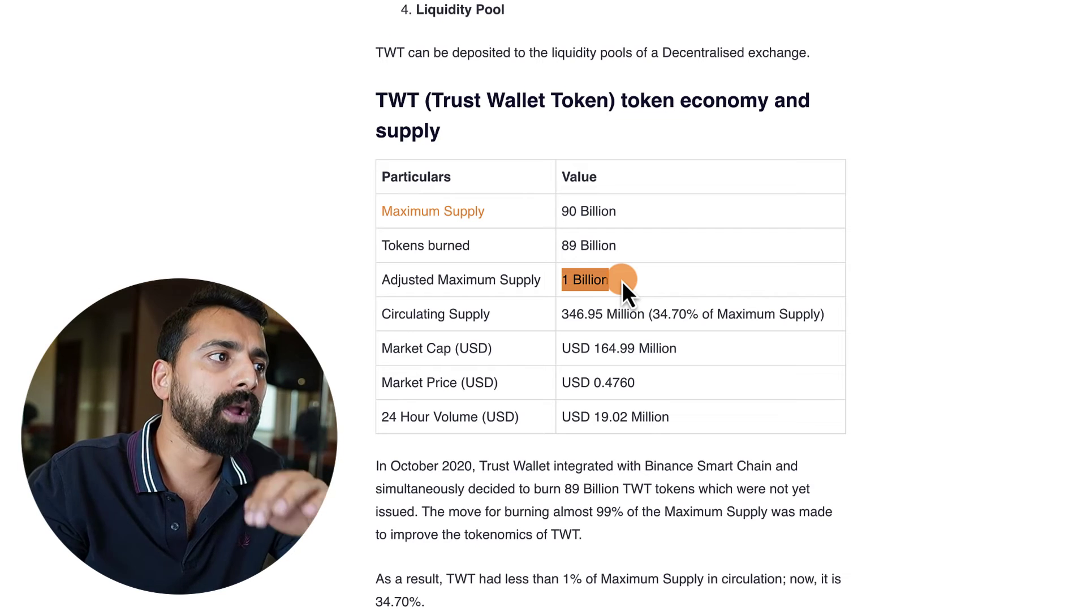
scroll(630, 399, "down", 1)
left_click_drag(650, 332, 592, 333)
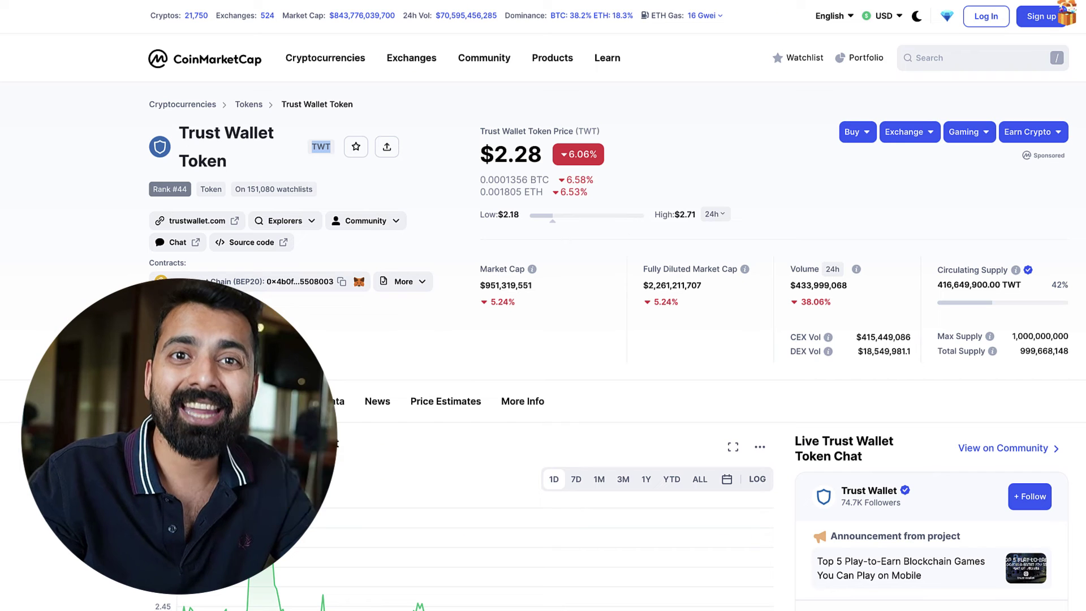
left_click(559, 201)
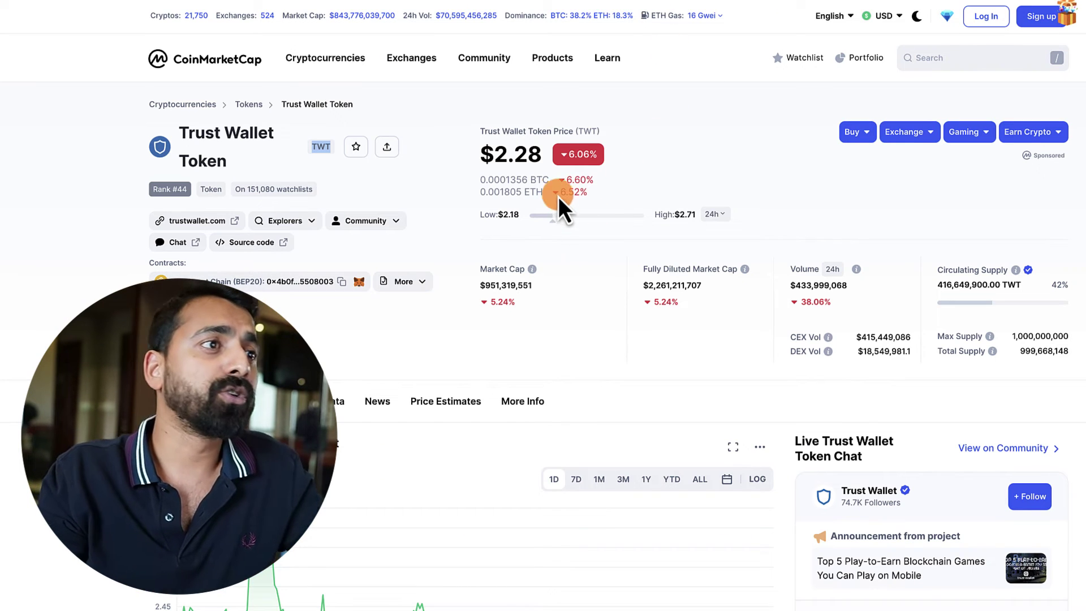
left_click(717, 212)
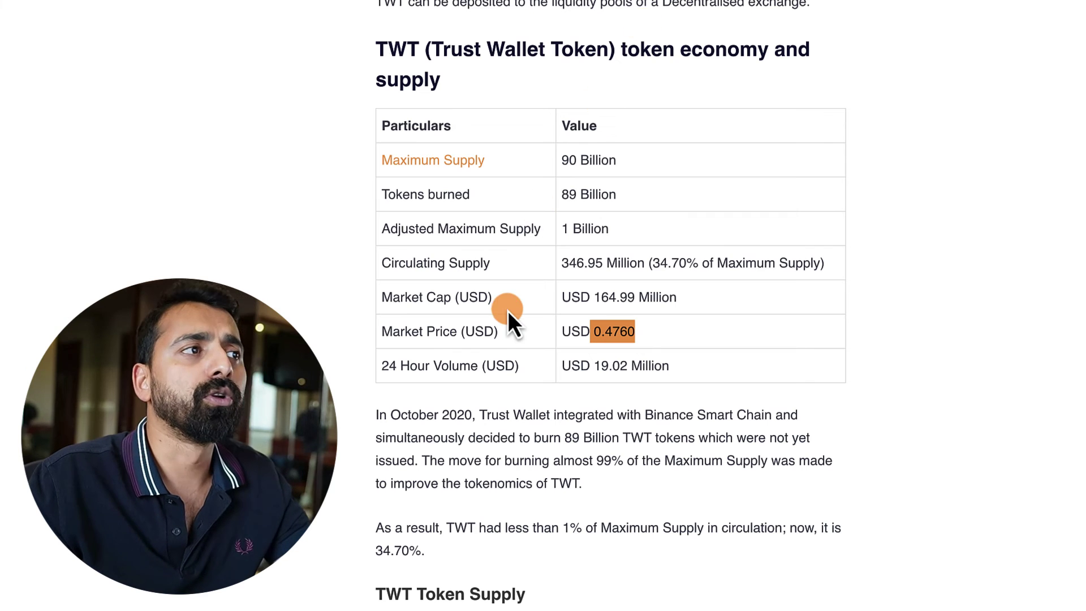
scroll(517, 311, "down", 8)
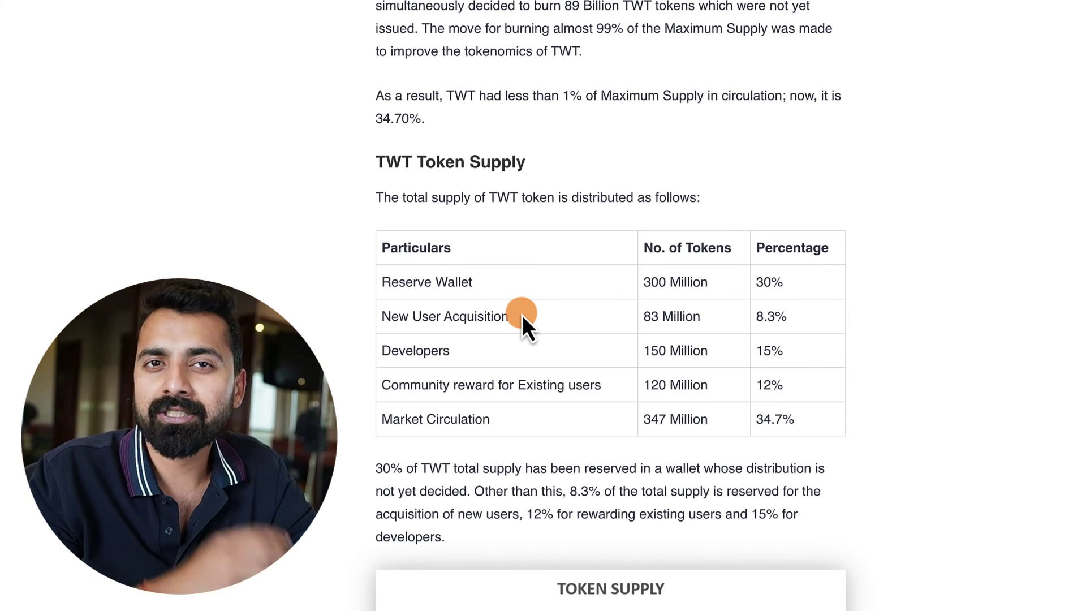
- Scroll the CoinSutra TWT article down to the Token Supply table and pie chart
scroll(517, 333, "down", 3)
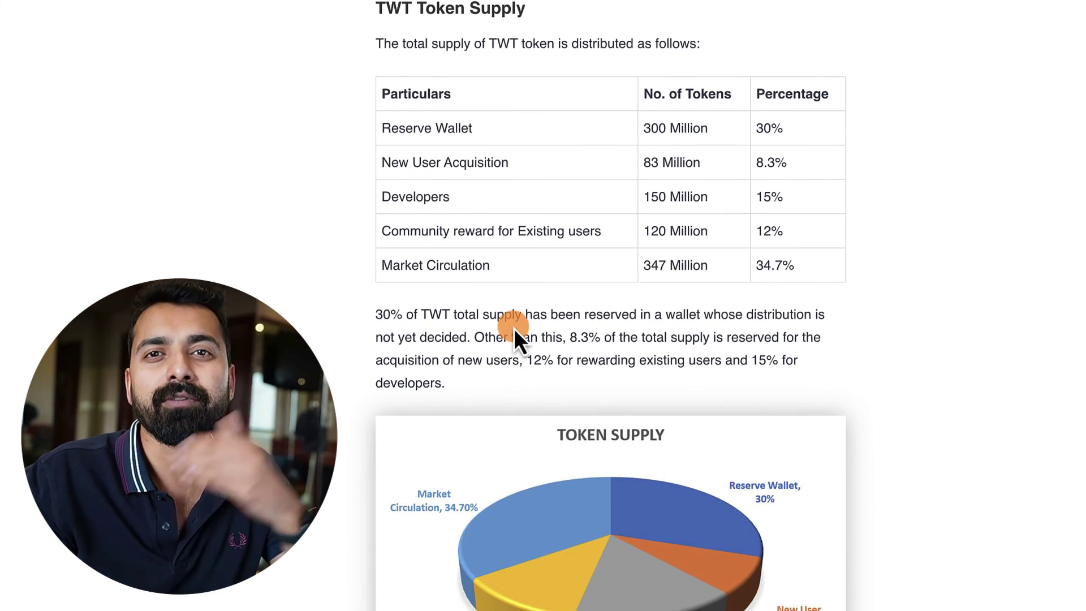
scroll(503, 327, "down", 1)
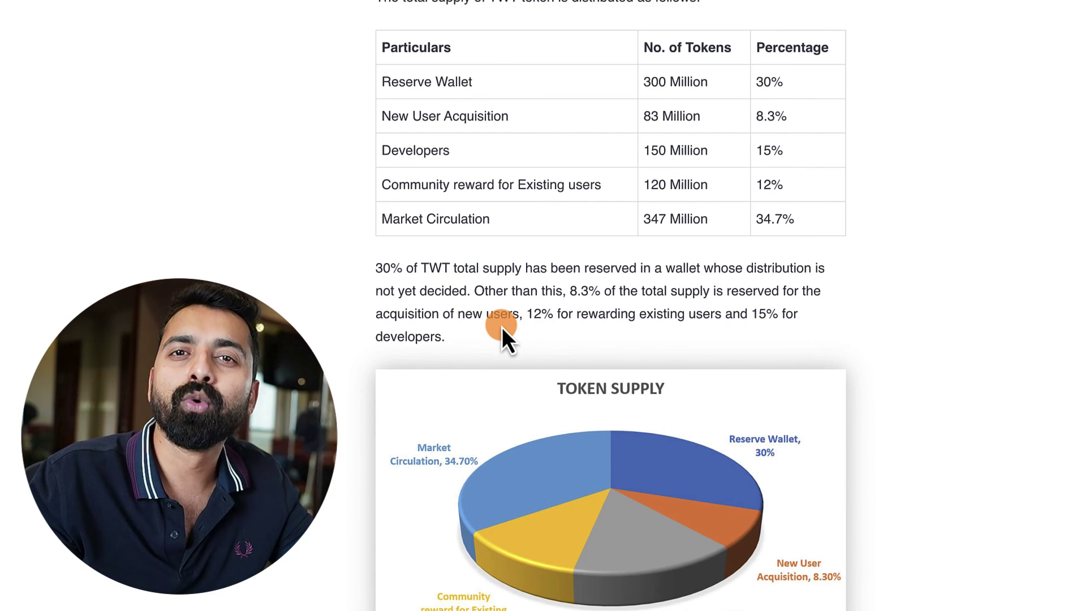
scroll(501, 327, "down", 2)
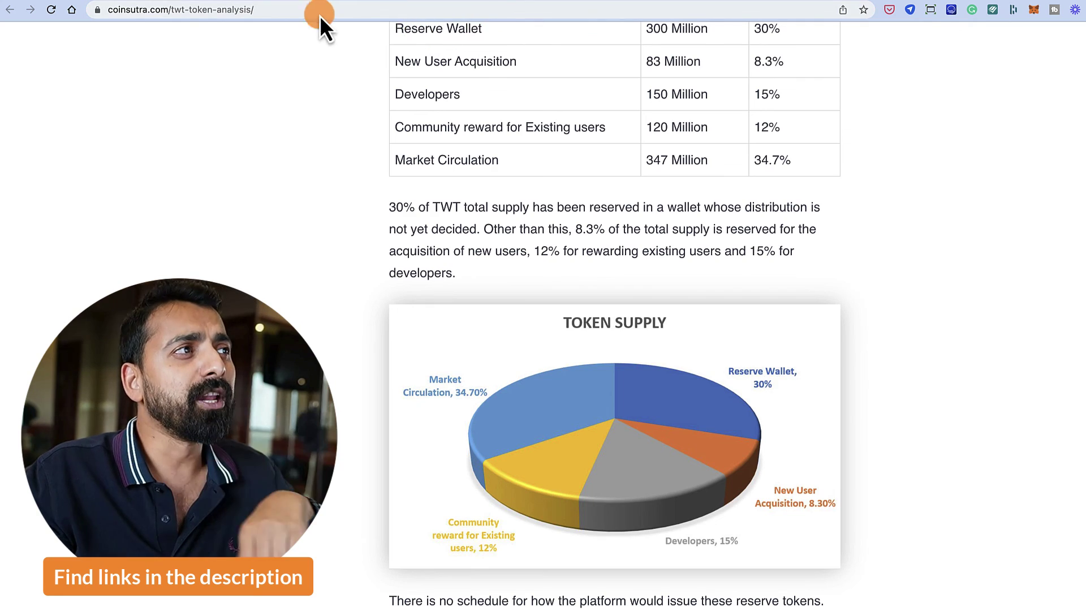
- Switch to the CoinSutra best-wallets article showing its '6. Trust Wallet' section
left_click(247, 1)
scroll(526, 188, "up", 10)
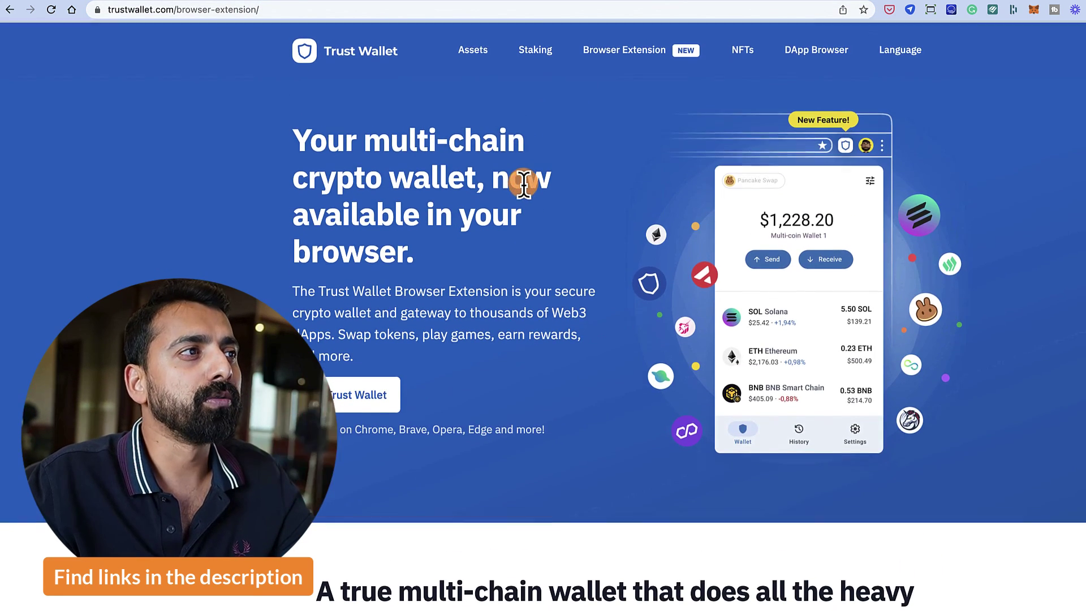
left_click(486, 2)
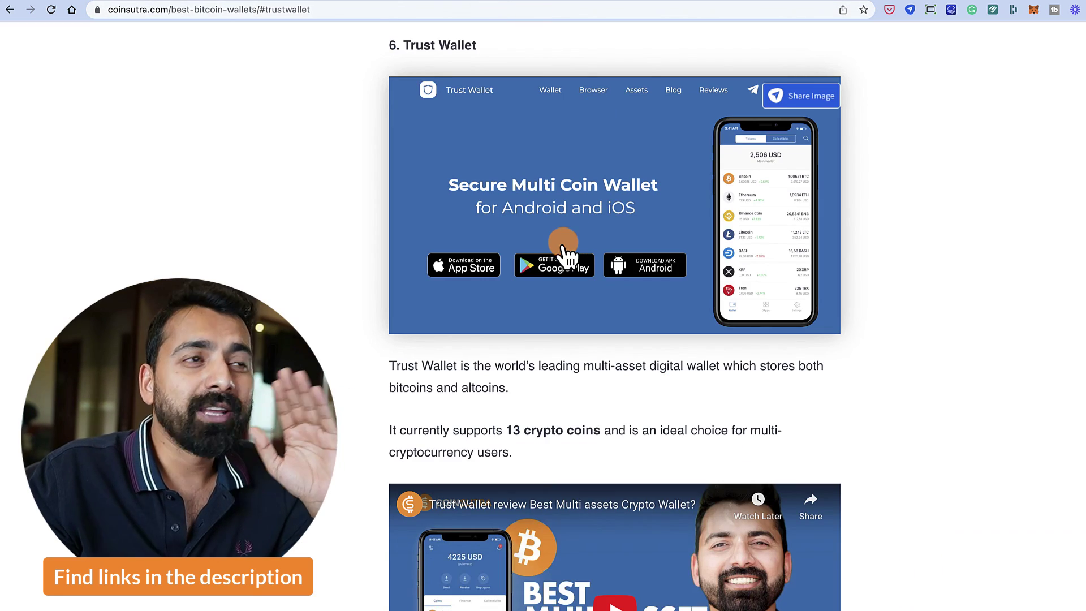